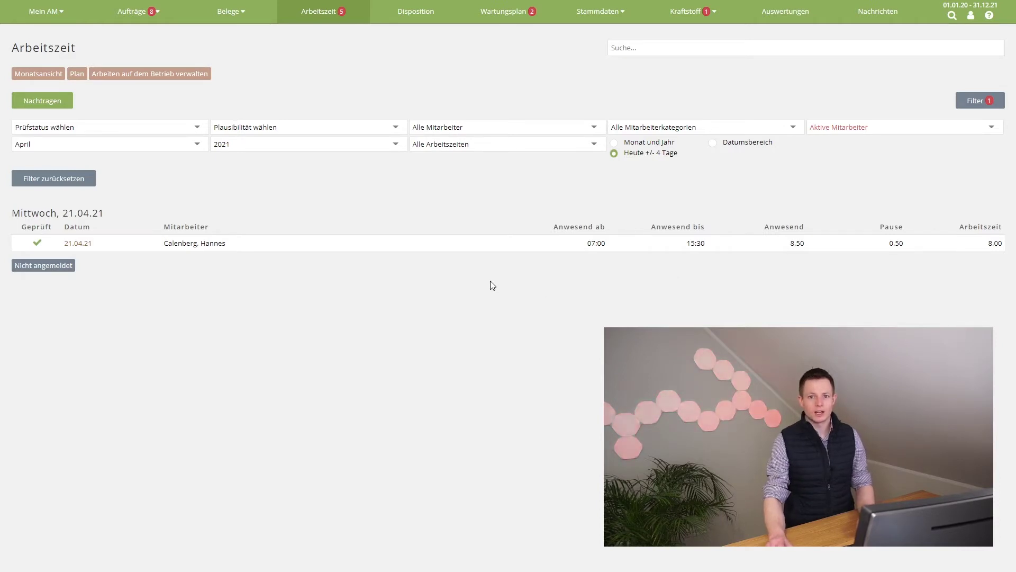
{"action": "left_click", "coordinate": [45, 266]}
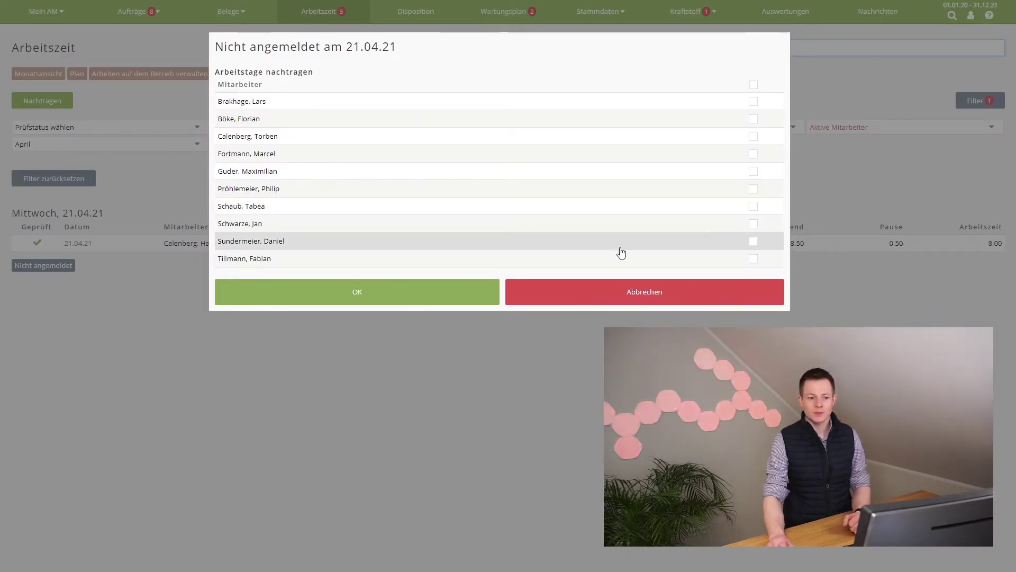
{"action": "left_click", "coordinate": [754, 224]}
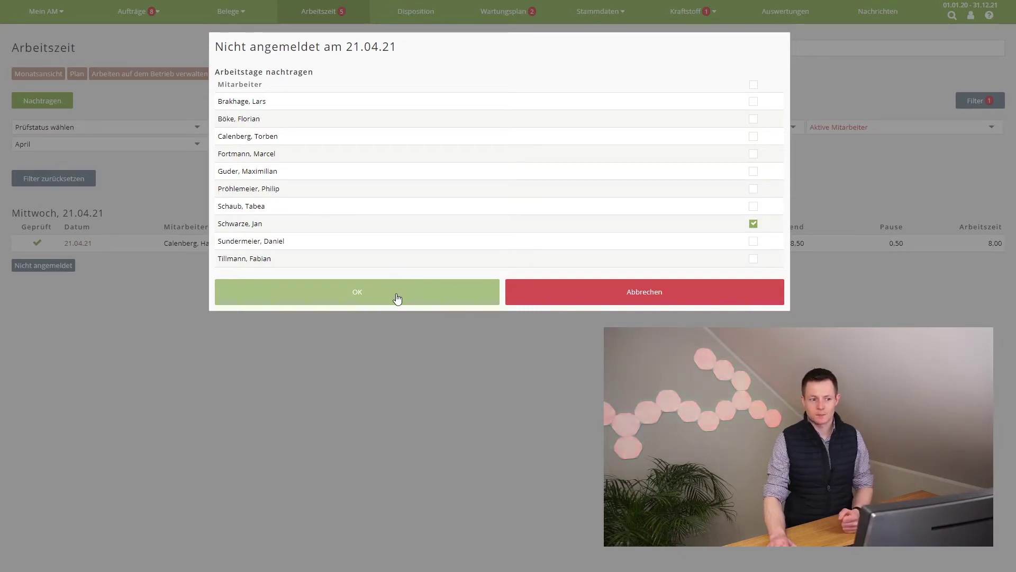
{"action": "left_click", "coordinate": [583, 295]}
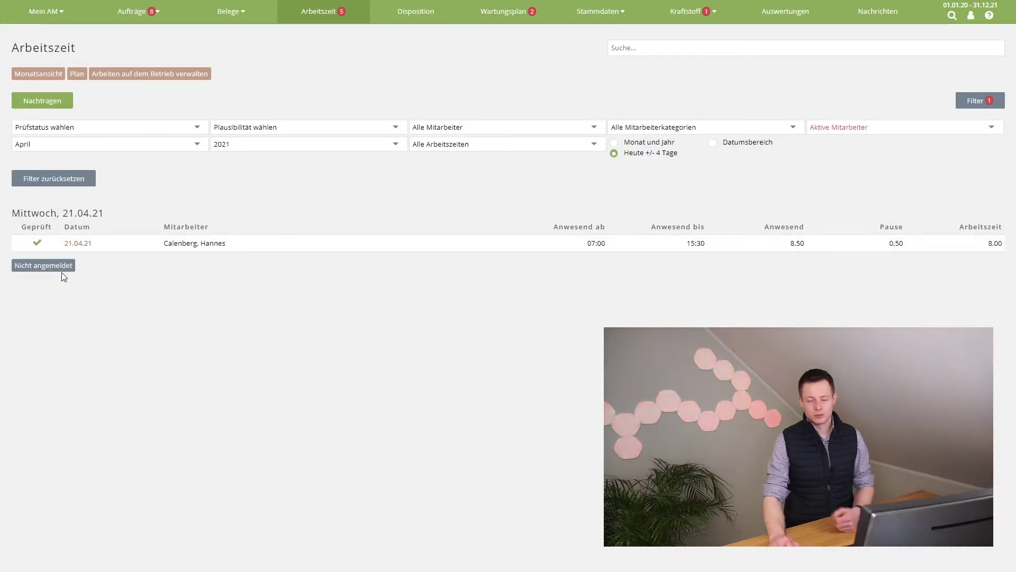
Step: Open the employee categories in the master data to check which ones are shown under Nicht angemeldet in working time
{"action": "mouse_move", "coordinate": [609, 20]}
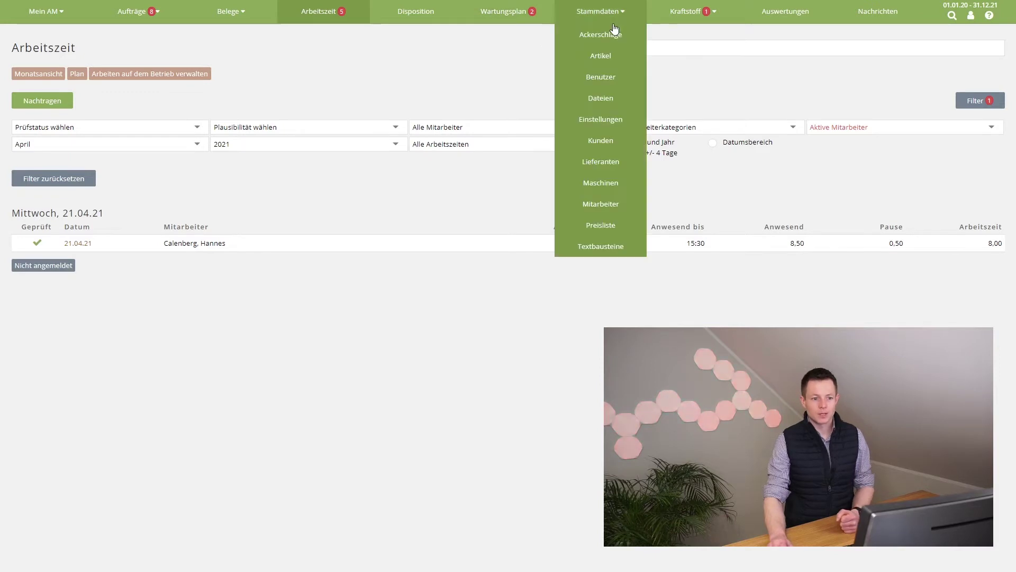
{"action": "left_click", "coordinate": [625, 211]}
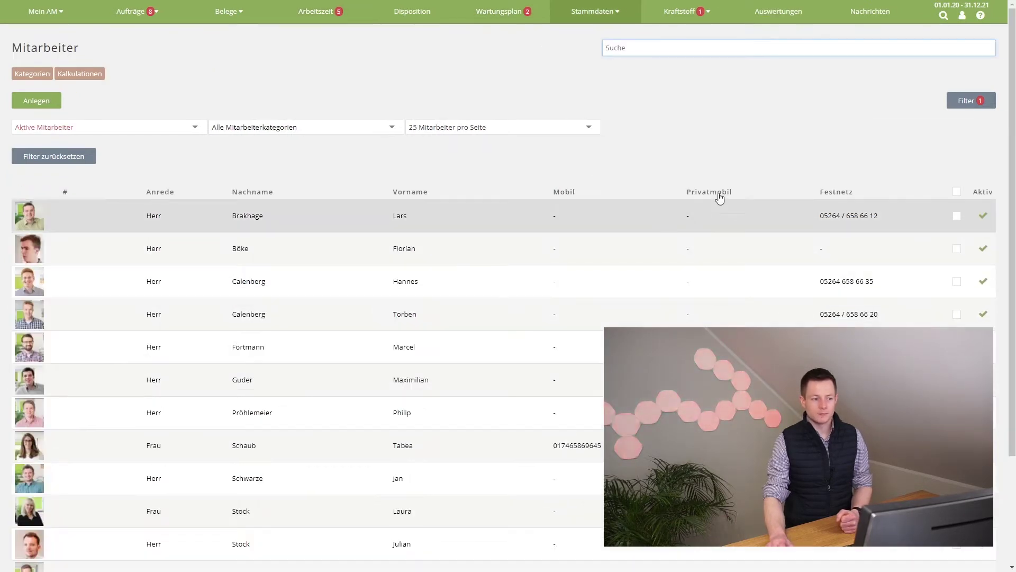
{"action": "left_click", "coordinate": [29, 76]}
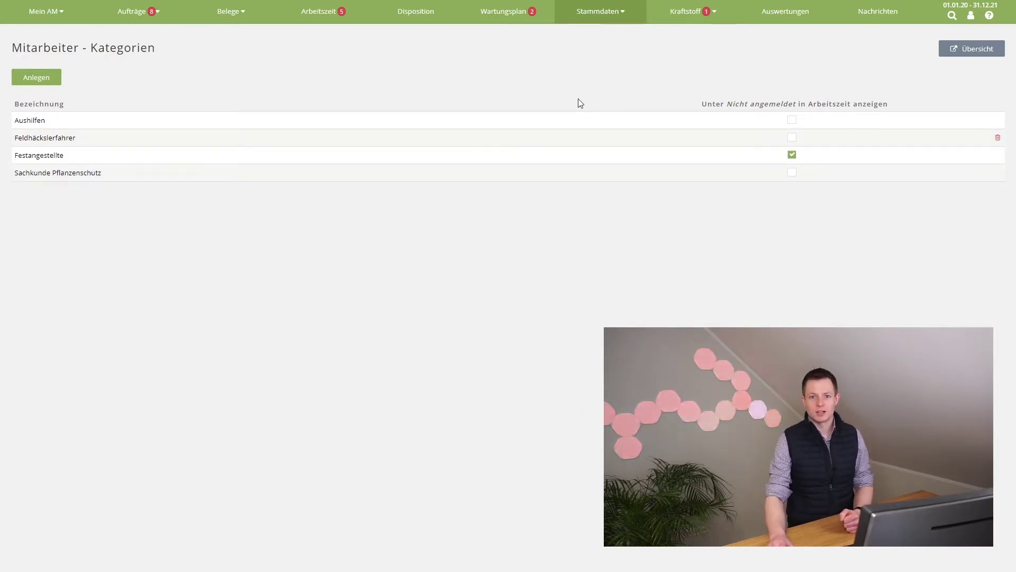
Step: Filter the working time overview by Datumsbereich and the check status Nicht geprüft
{"action": "left_click", "coordinate": [312, 20]}
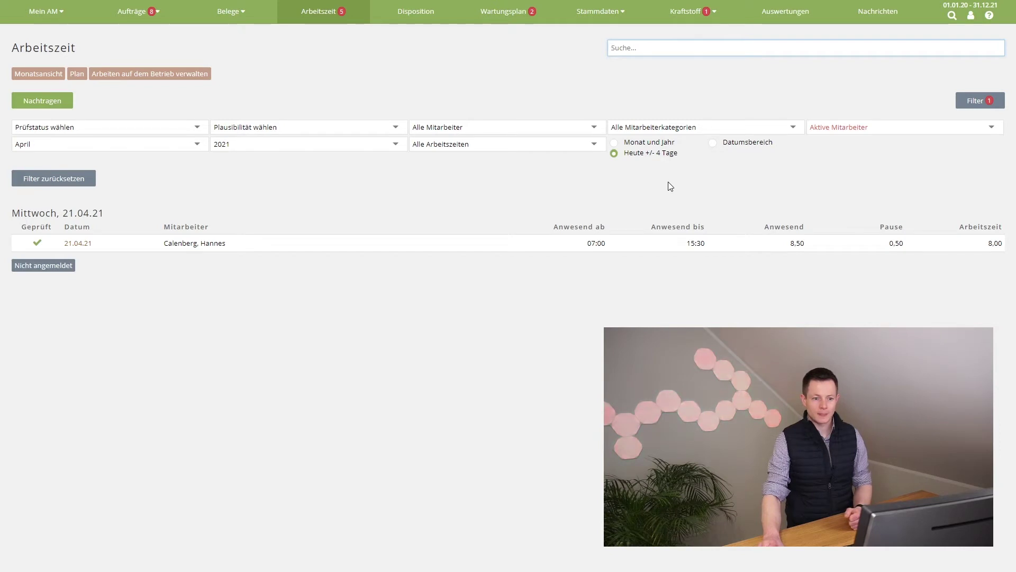
{"action": "left_click", "coordinate": [746, 141]}
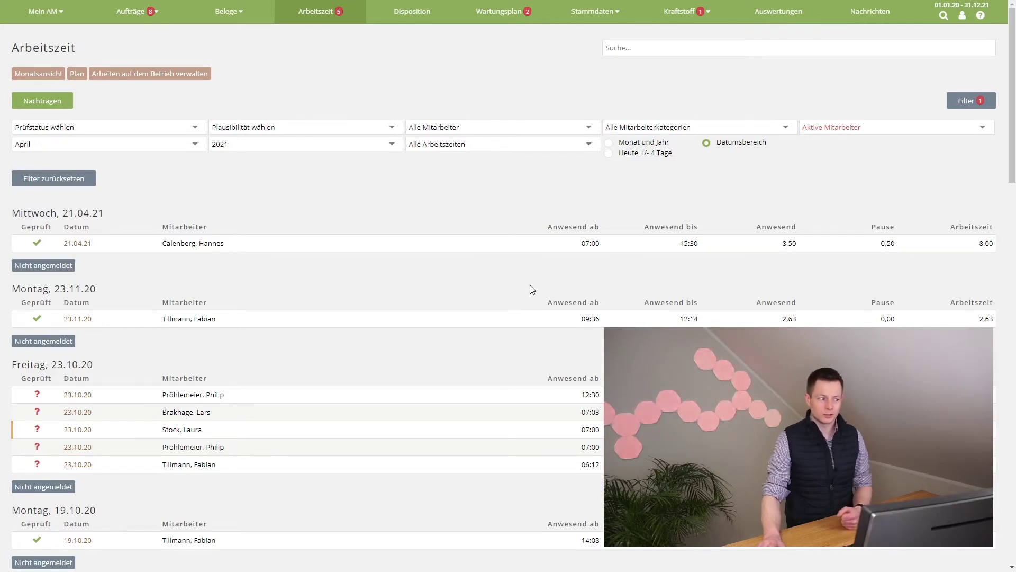
{"action": "left_click", "coordinate": [83, 127]}
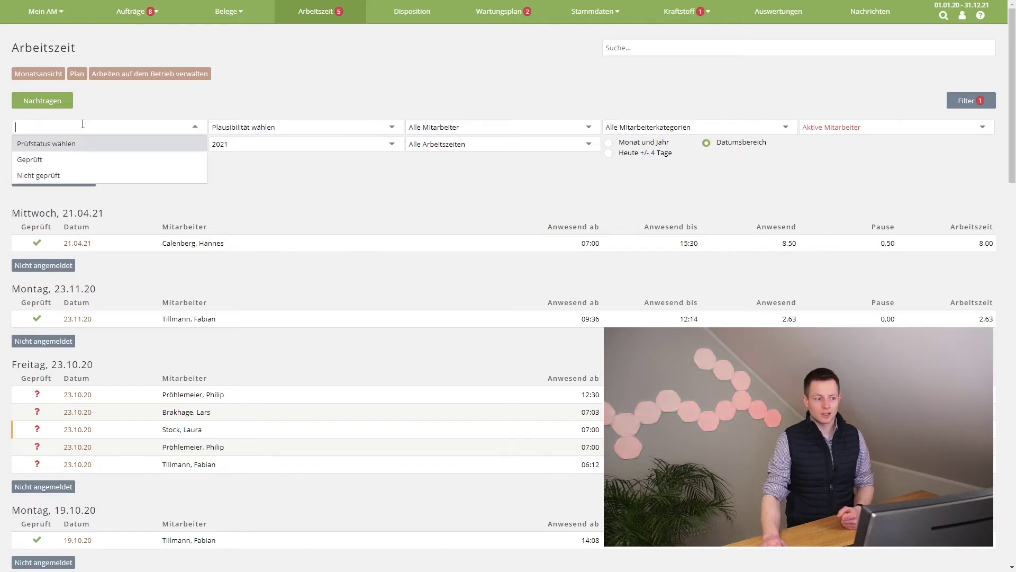
{"action": "left_click", "coordinate": [46, 176]}
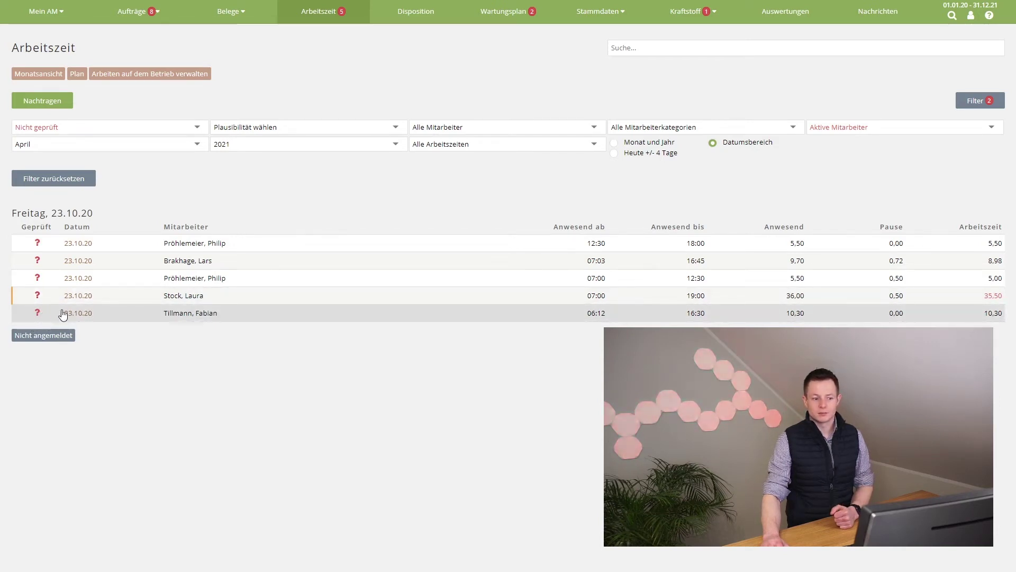
Step: Open the 23.10.20 workday that starts at 06:12 and fill its unassigned time from 06:12 to 06:33 with the activity 140 Rüstzeit
{"action": "left_click", "coordinate": [196, 314]}
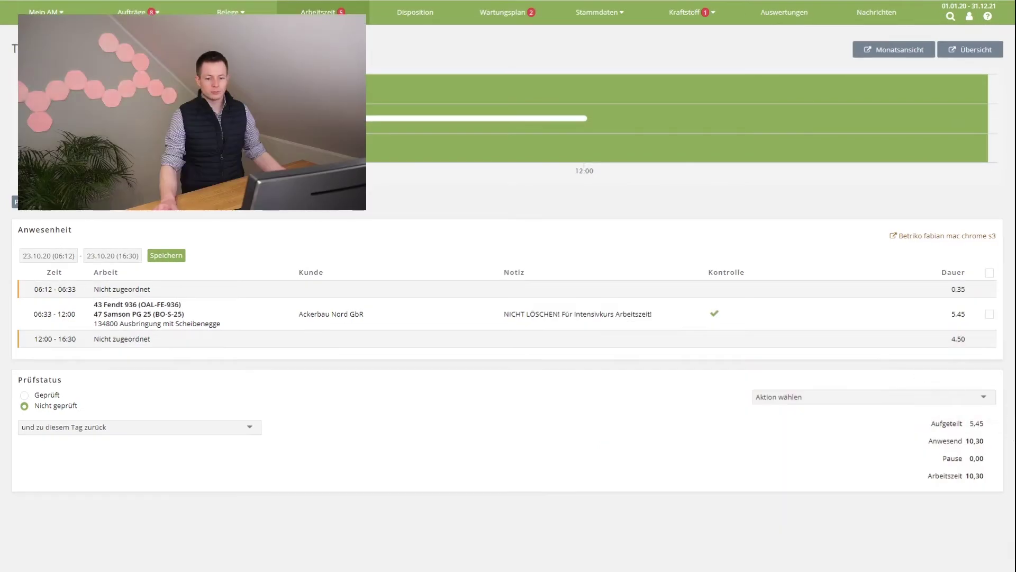
{"action": "left_click_drag", "start_coordinate": [964, 441], "coordinate": [989, 442]}
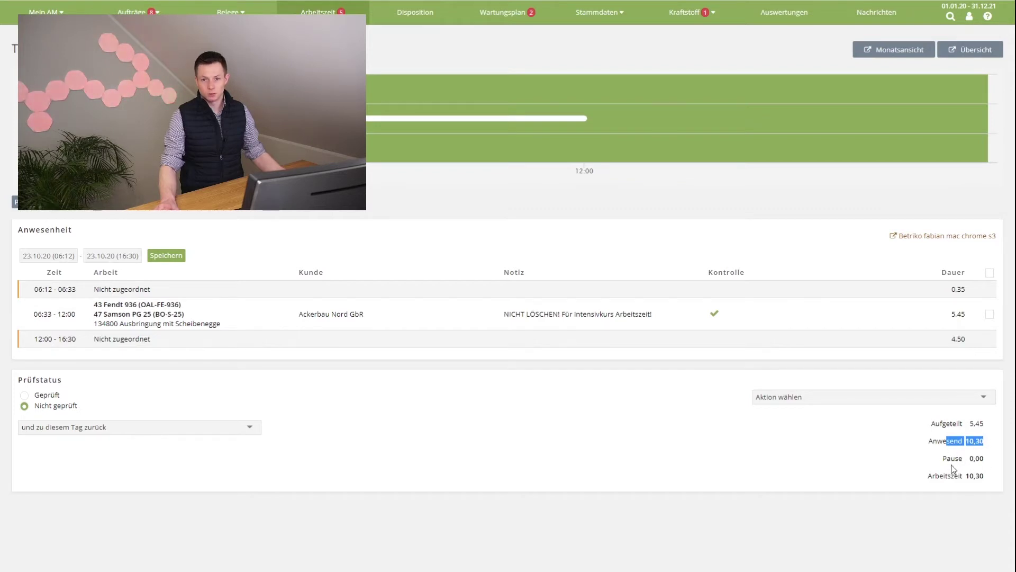
{"action": "left_click_drag", "start_coordinate": [942, 459], "coordinate": [973, 476]}
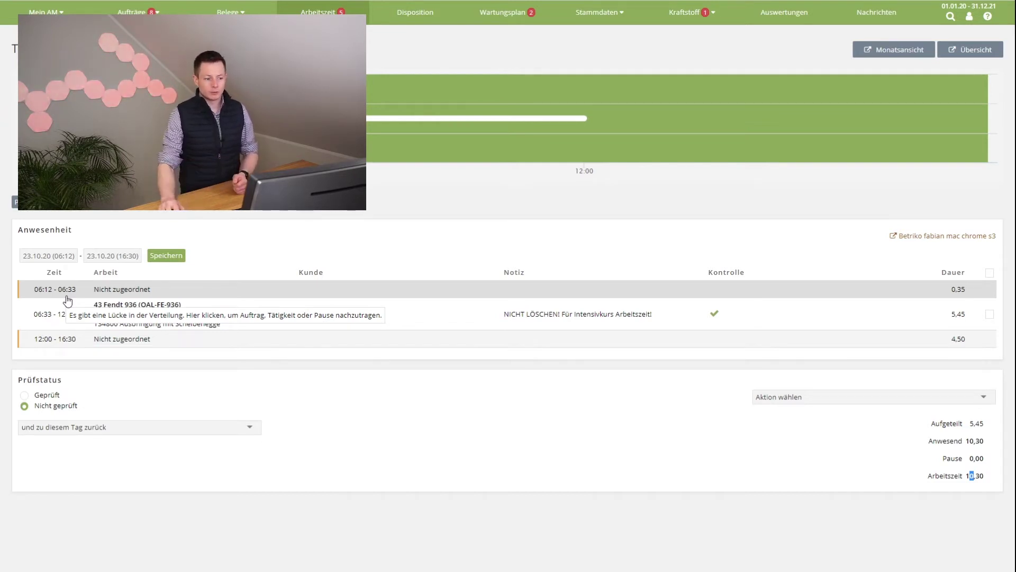
{"action": "left_click", "coordinate": [186, 295]}
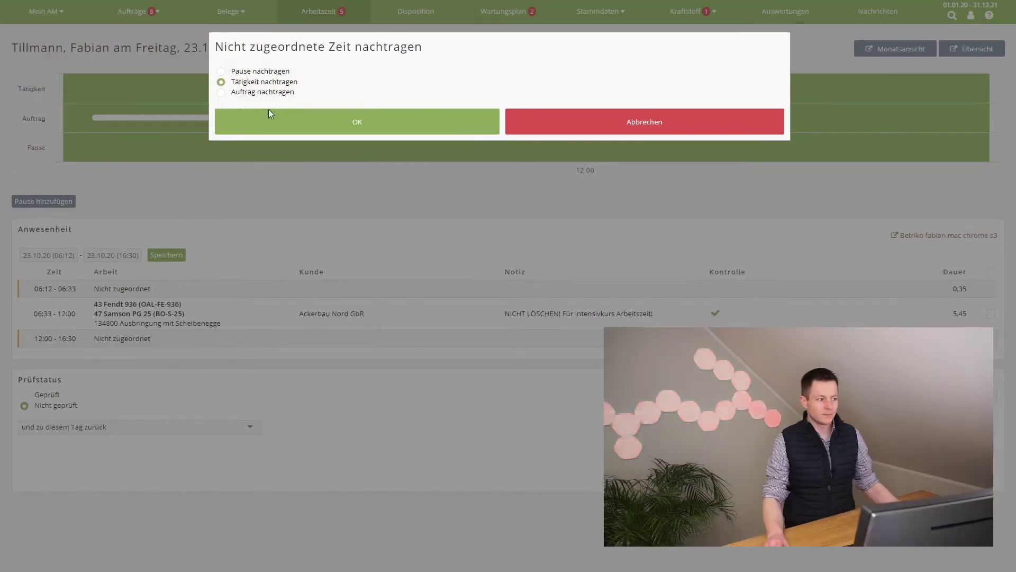
{"action": "left_click", "coordinate": [367, 125]}
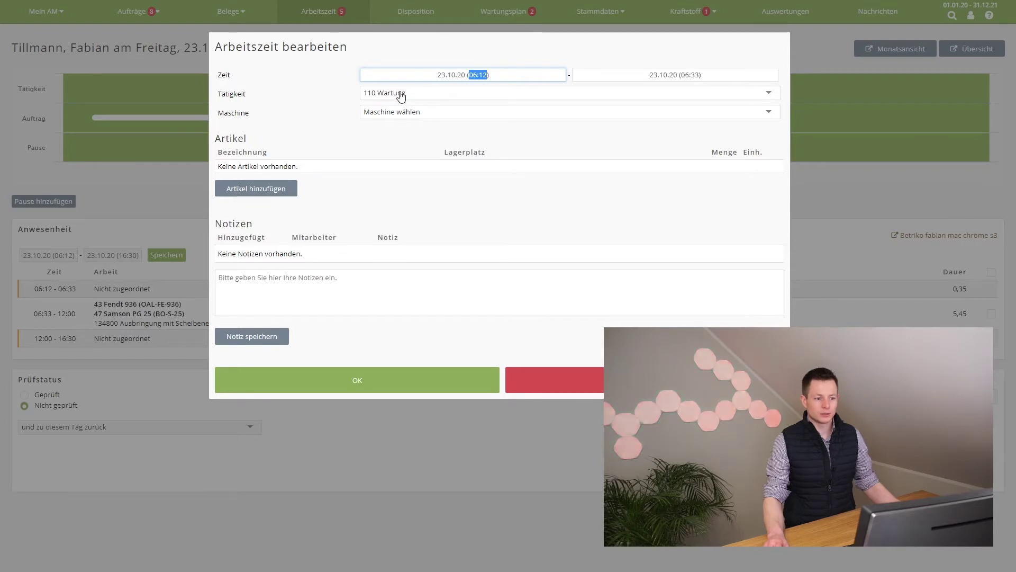
{"action": "left_click", "coordinate": [400, 94]}
{"action": "left_click", "coordinate": [414, 170]}
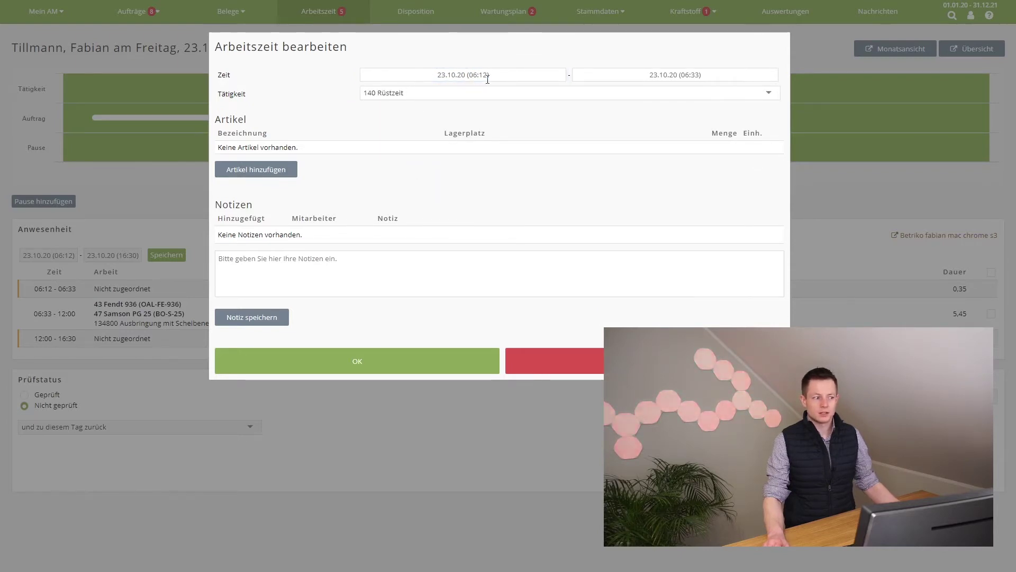
{"action": "left_click", "coordinate": [374, 354]}
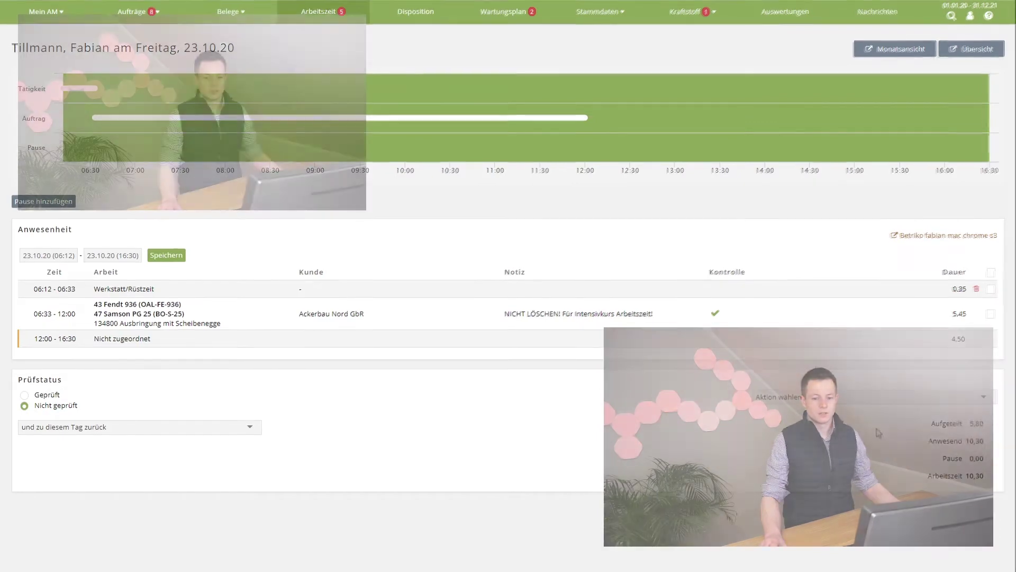
Step: Add a break from 12:00 to 13:00 in the unassigned time after the customer order
{"action": "left_click_drag", "start_coordinate": [931, 423], "coordinate": [988, 448]}
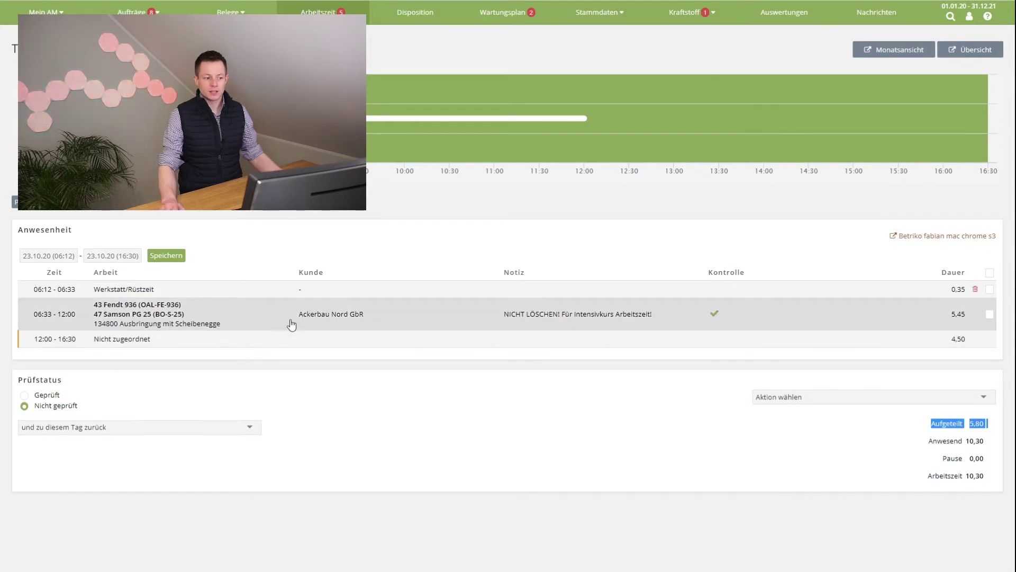
{"action": "left_click", "coordinate": [145, 338]}
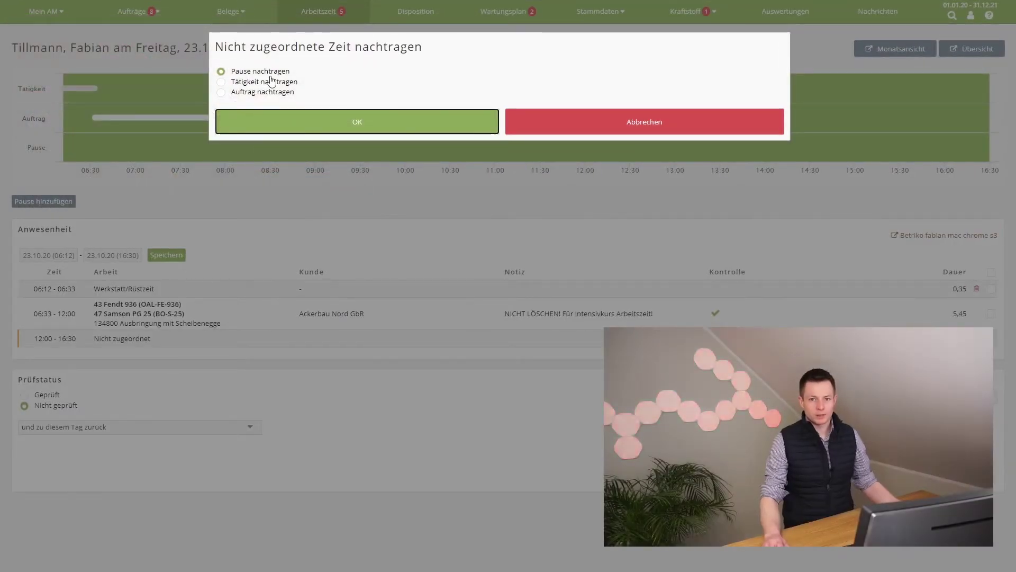
{"action": "left_click", "coordinate": [363, 129]}
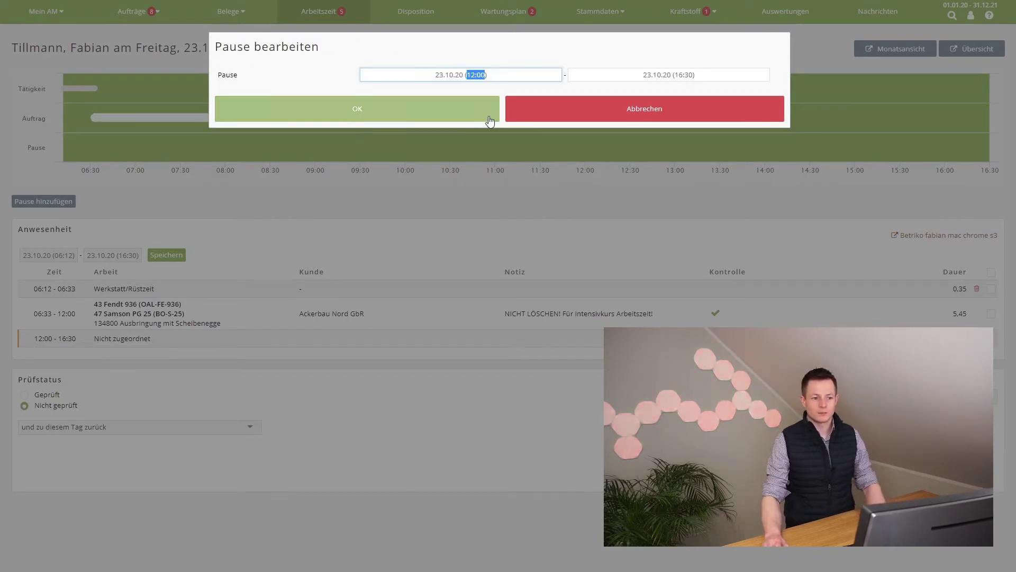
{"action": "key", "text": "Tab"}
{"action": "type", "text": "1300"}
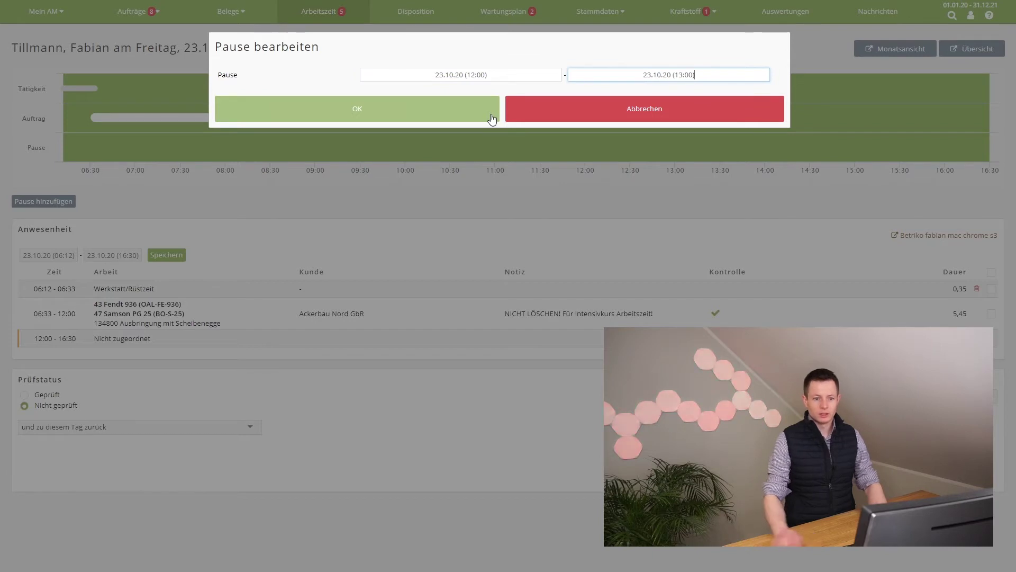
{"action": "left_click", "coordinate": [433, 118]}
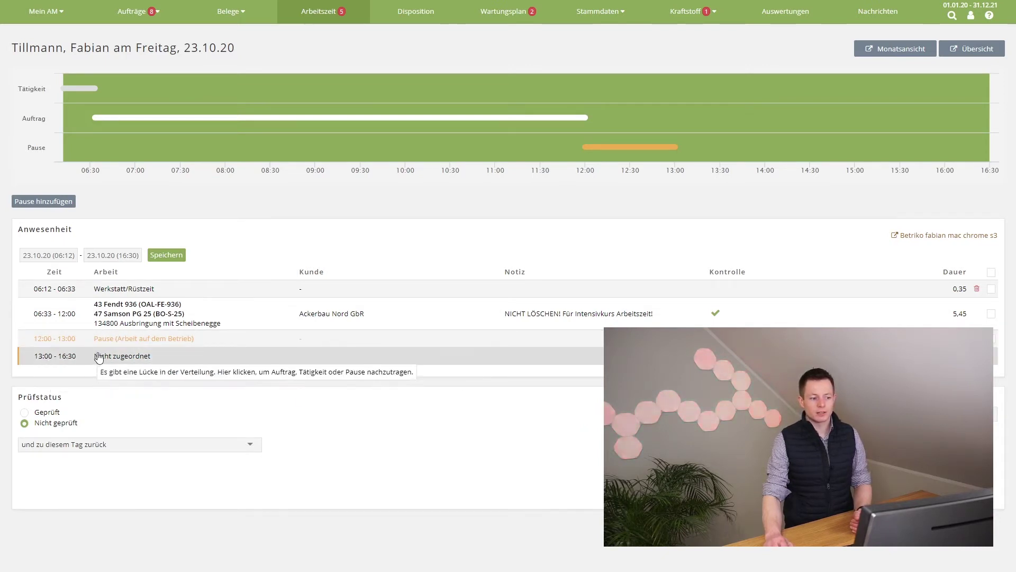
Step: Fill the unassigned time from 13:00 to 16:30 with the activity 130 Reinigen/waschen for the machine 43 Fendt 936
{"action": "left_click", "coordinate": [164, 365]}
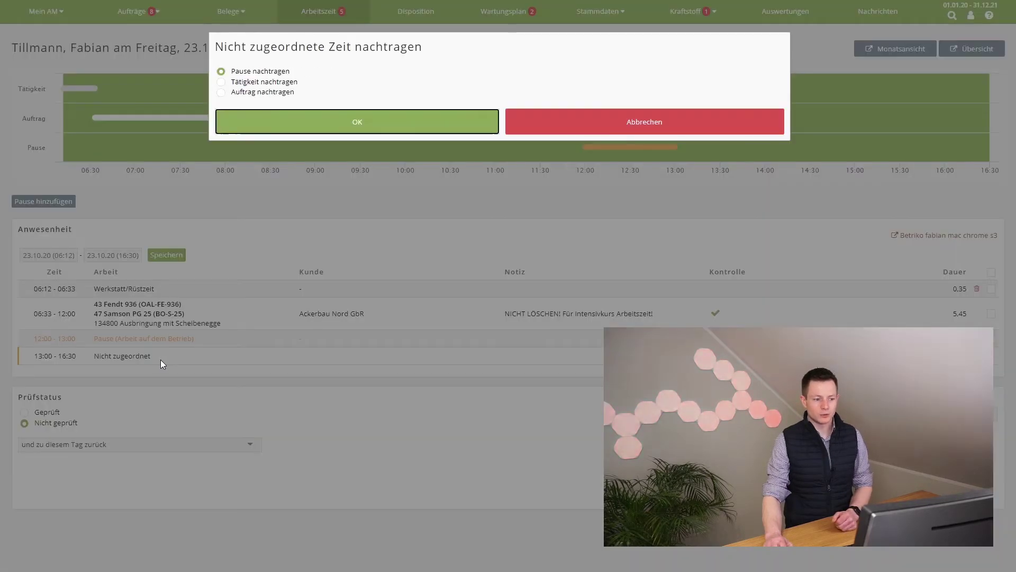
{"action": "left_click", "coordinate": [238, 83]}
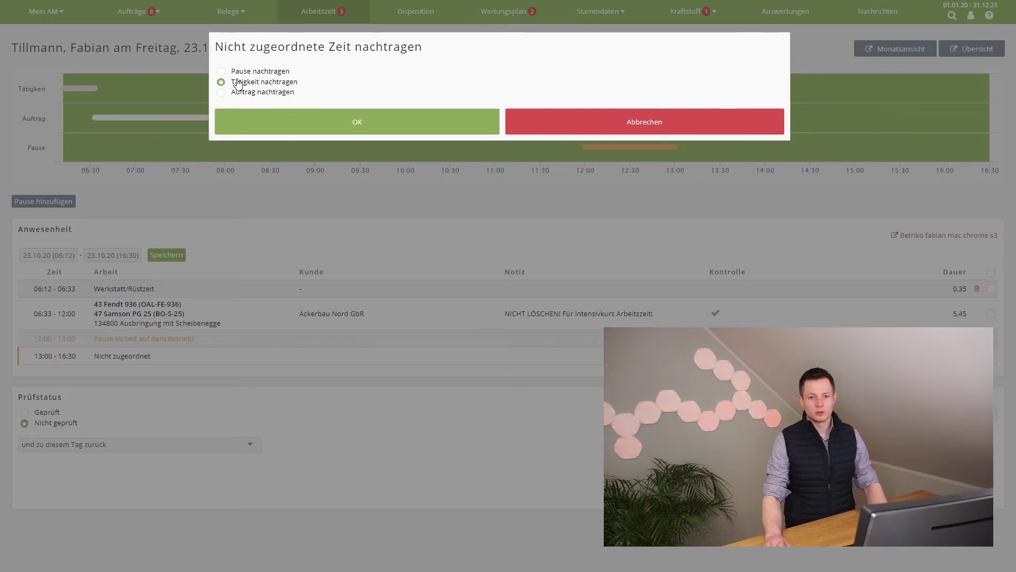
{"action": "left_click", "coordinate": [320, 127]}
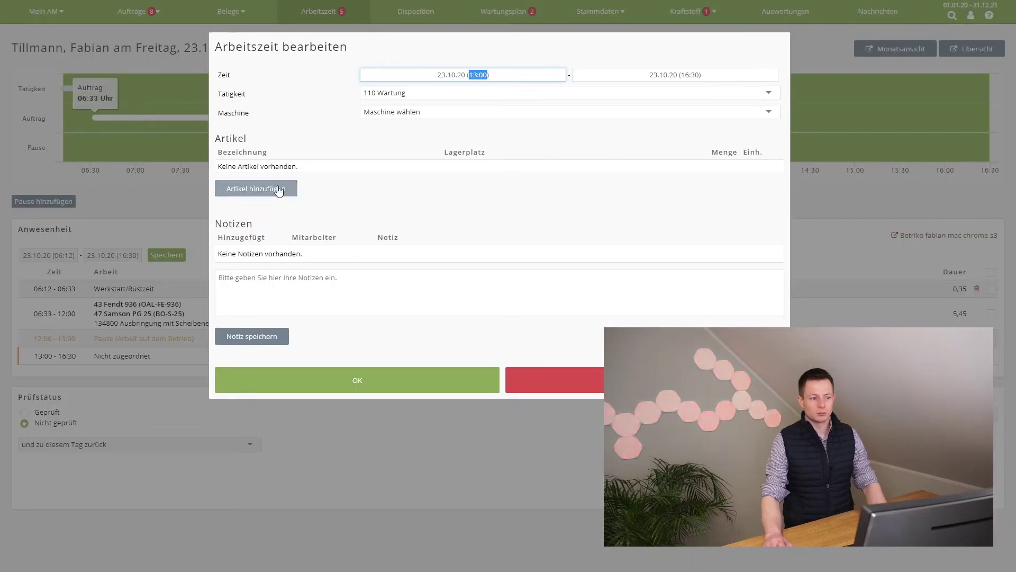
{"action": "left_click", "coordinate": [431, 93]}
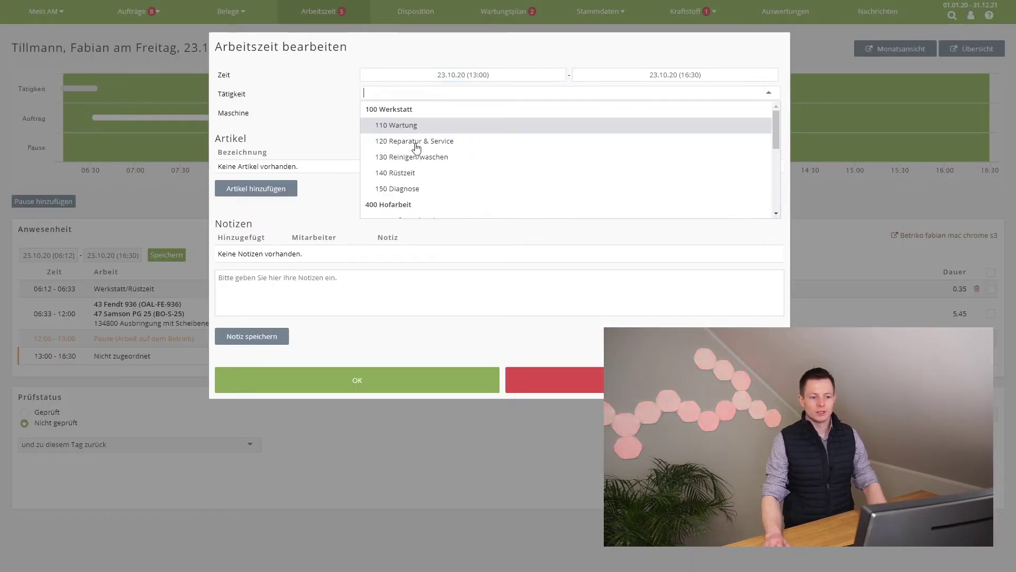
{"action": "left_click", "coordinate": [420, 169]}
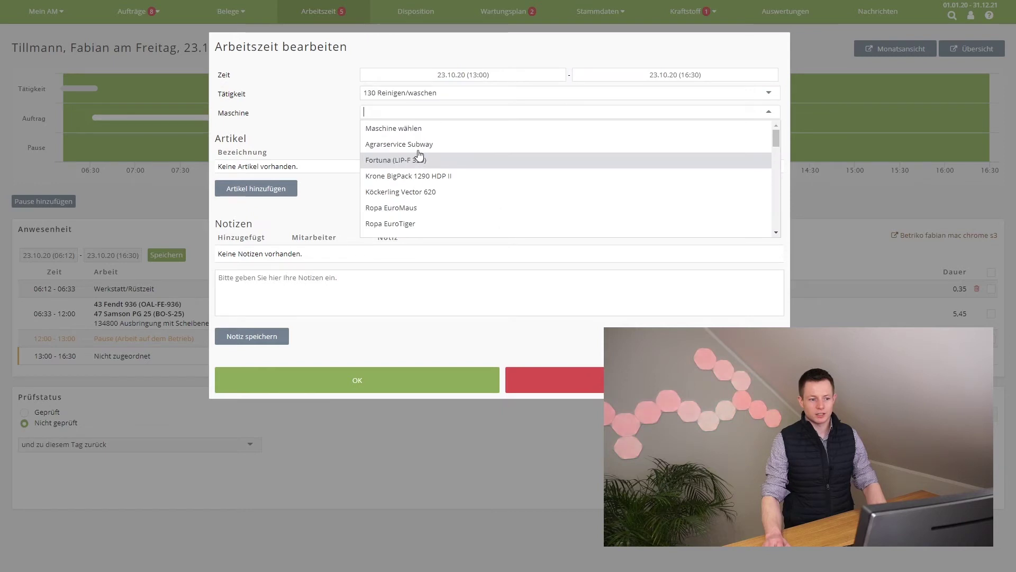
{"action": "type", "text": "936"}
{"action": "left_click", "coordinate": [396, 130]}
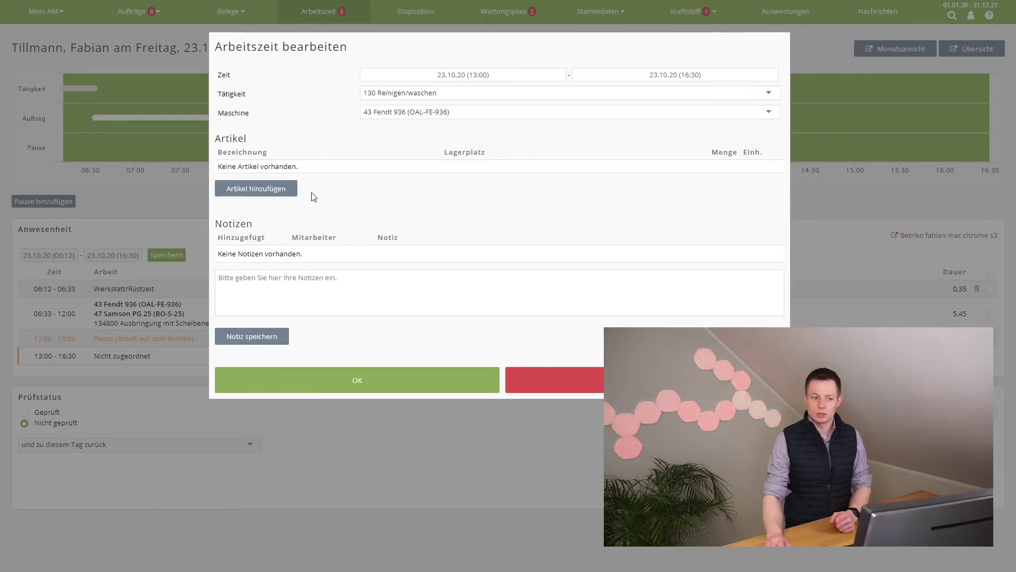
{"action": "left_click", "coordinate": [358, 381]}
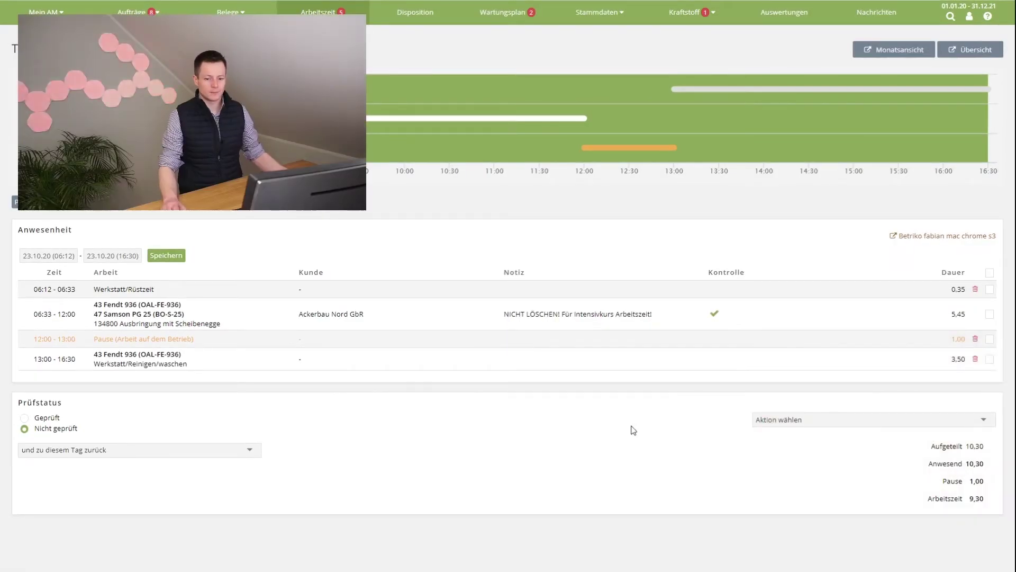
Step: Compare the day's Aufgeteilt total with its Anwesend total
{"action": "left_click_drag", "start_coordinate": [931, 447], "coordinate": [970, 455]}
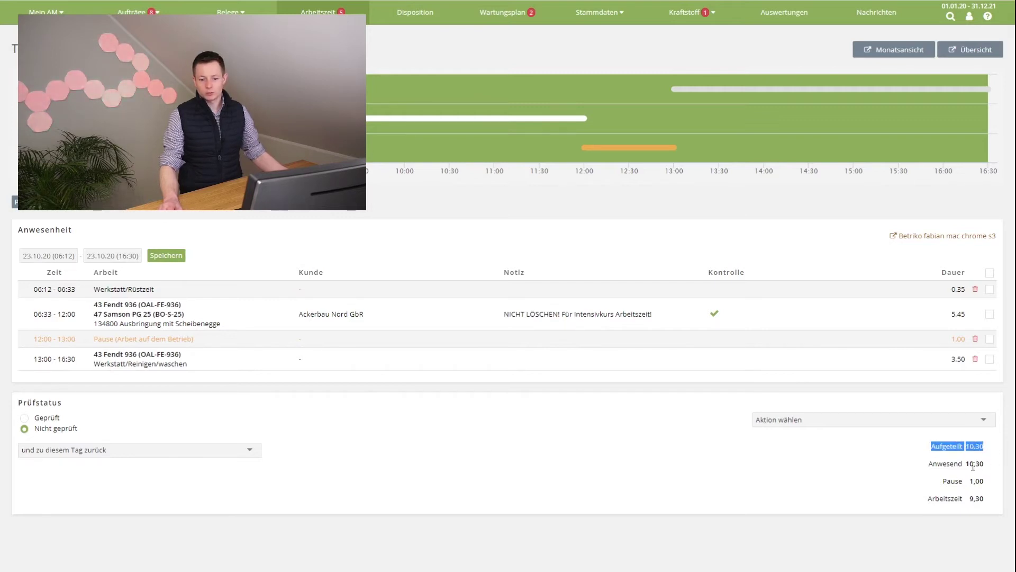
{"action": "left_click_drag", "start_coordinate": [938, 464], "coordinate": [986, 471]}
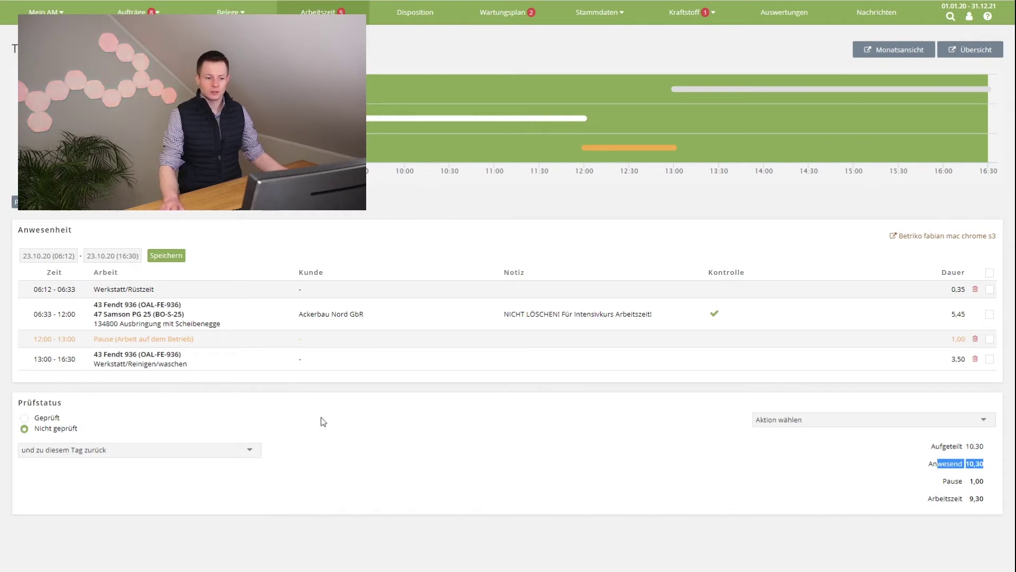
{"action": "left_click", "coordinate": [370, 429]}
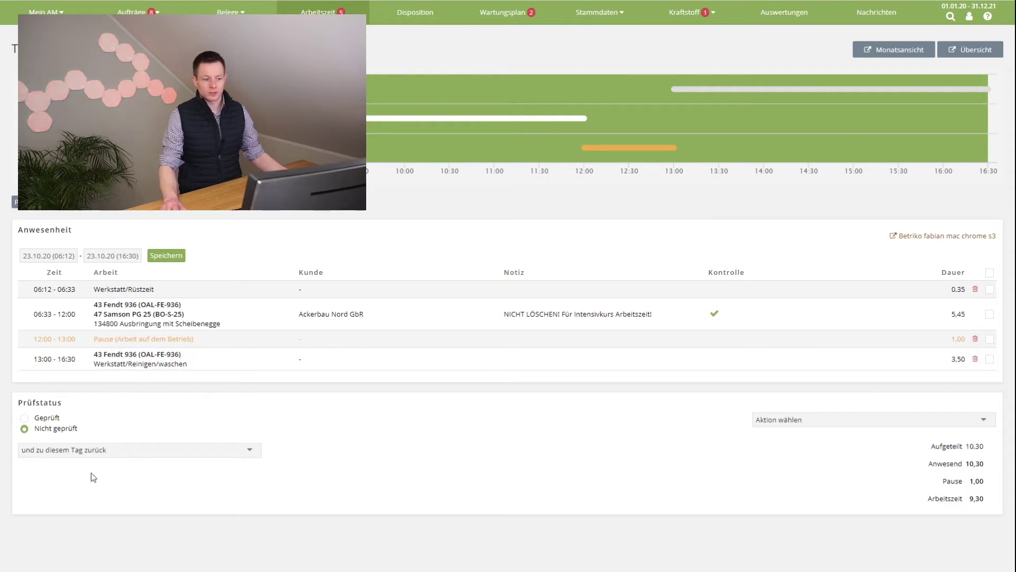
Step: Choose "und zur Übersicht" as the destination and mark the workday as Geprüft
{"action": "left_click", "coordinate": [84, 451]}
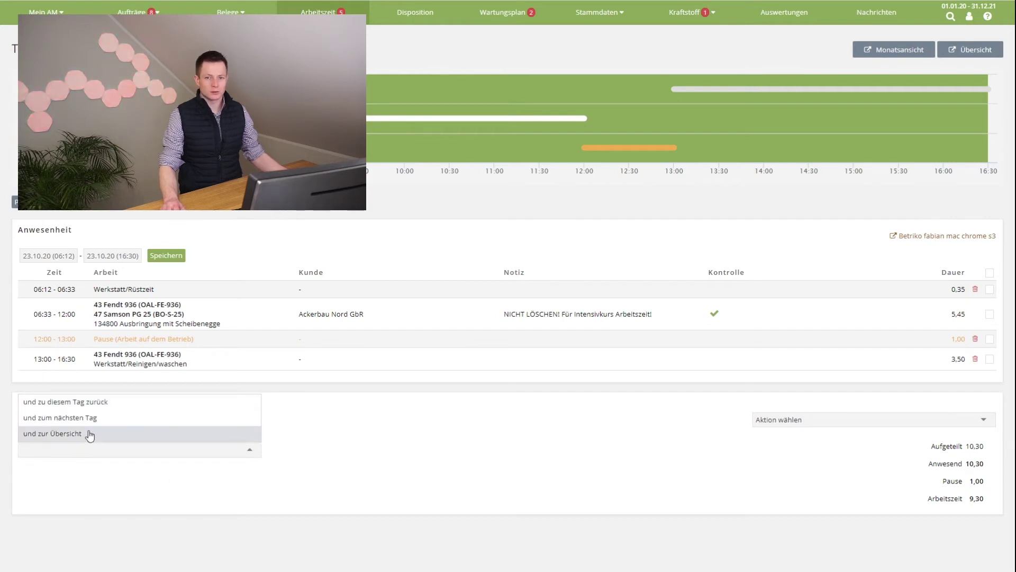
{"action": "left_click", "coordinate": [89, 434]}
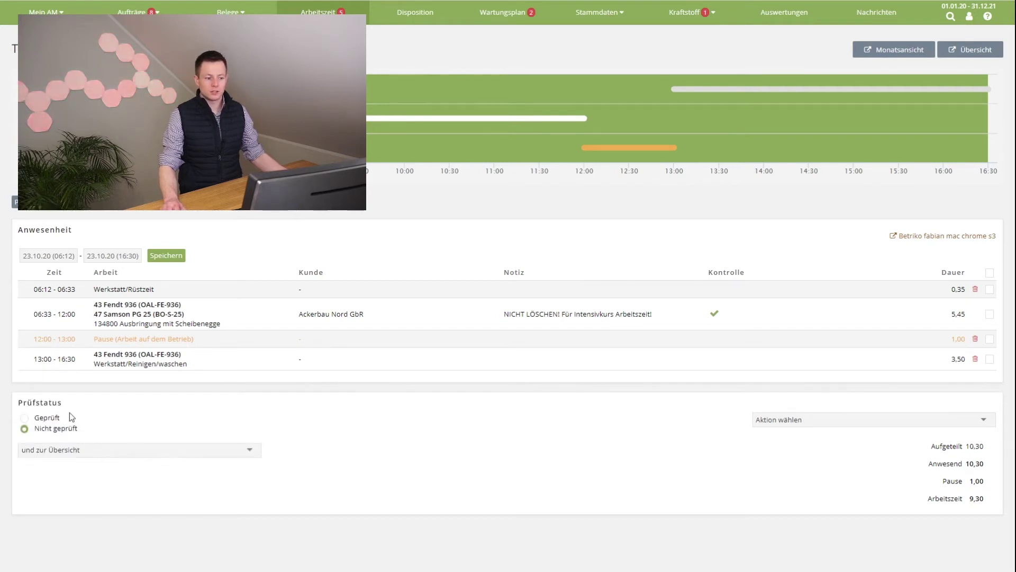
{"action": "left_click", "coordinate": [43, 422]}
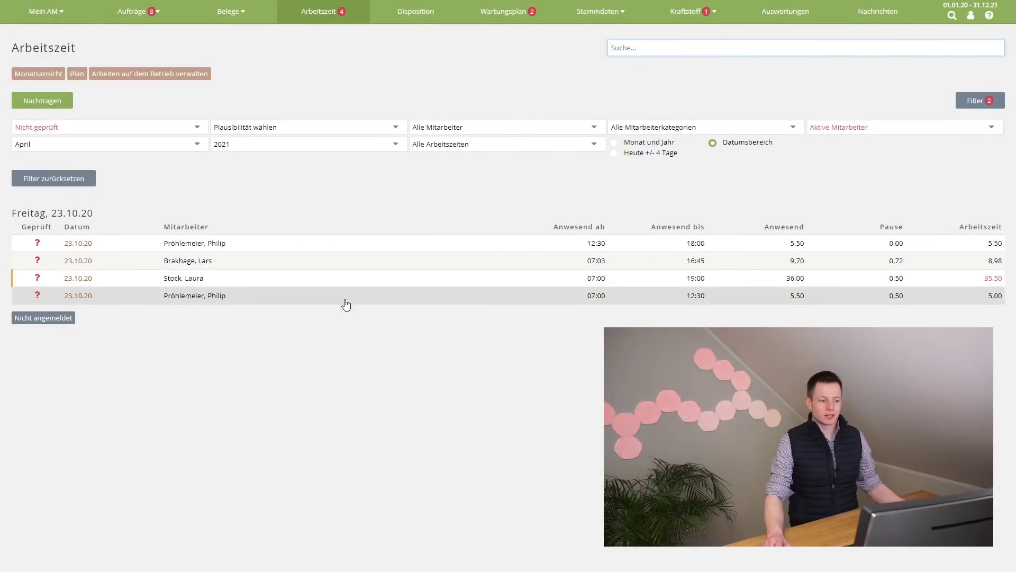
Step: Open the 07:00–12:30 workday, move all activities from the 12:30–18:00 attendance into the 07:00–12:30 attendance, and mark the day as Geprüft
{"action": "left_click", "coordinate": [346, 303]}
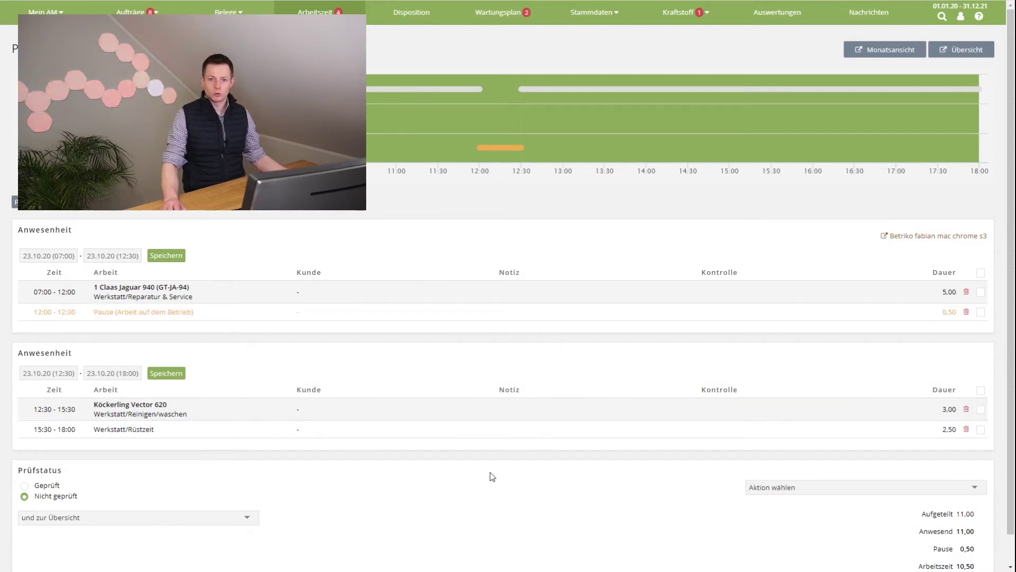
{"action": "scroll", "coordinate": [545, 468], "scroll_direction": "down", "scroll_amount": 1}
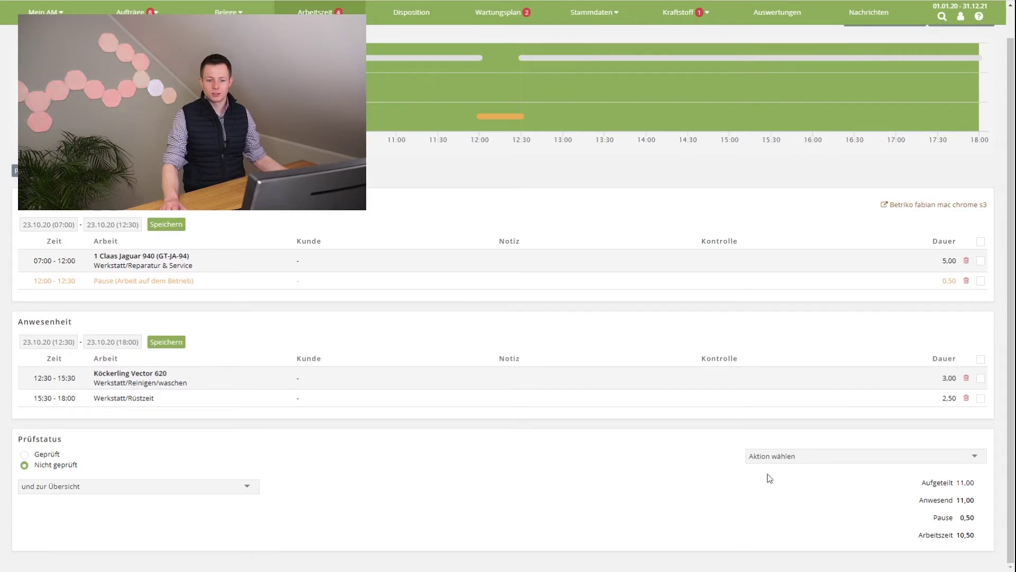
{"action": "left_click", "coordinate": [981, 359]}
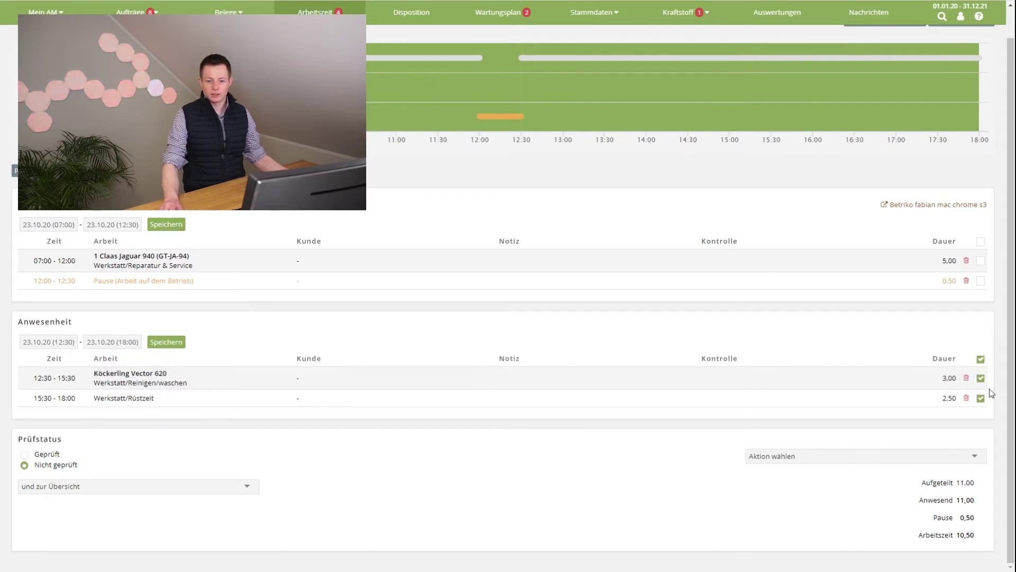
{"action": "left_click", "coordinate": [897, 460]}
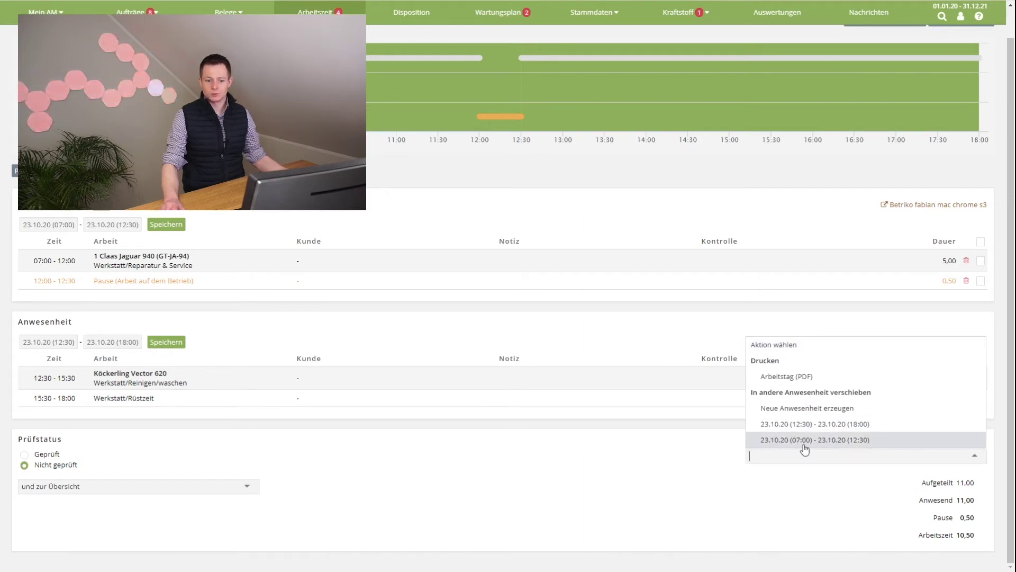
{"action": "left_click", "coordinate": [842, 440]}
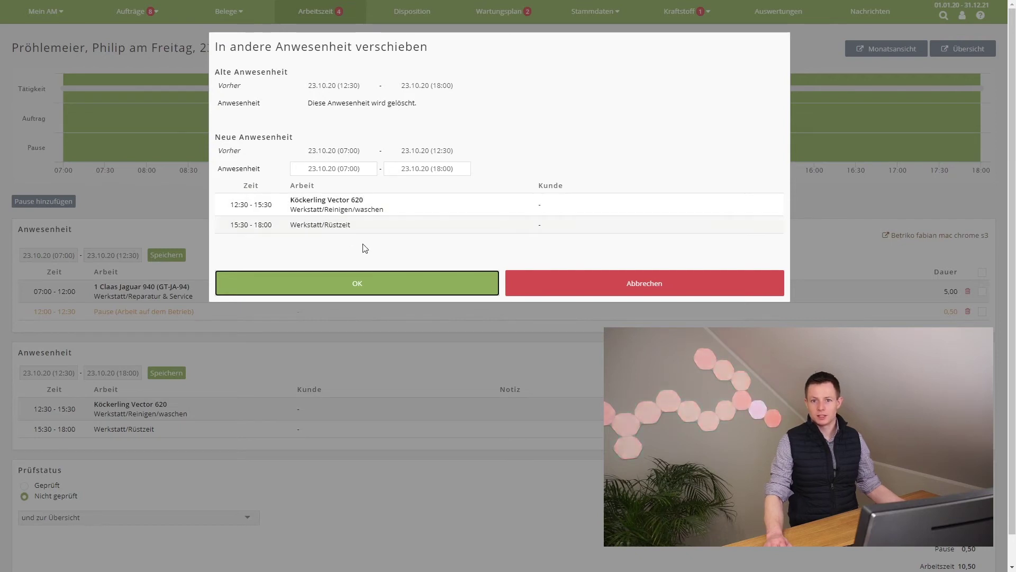
{"action": "left_click", "coordinate": [345, 291]}
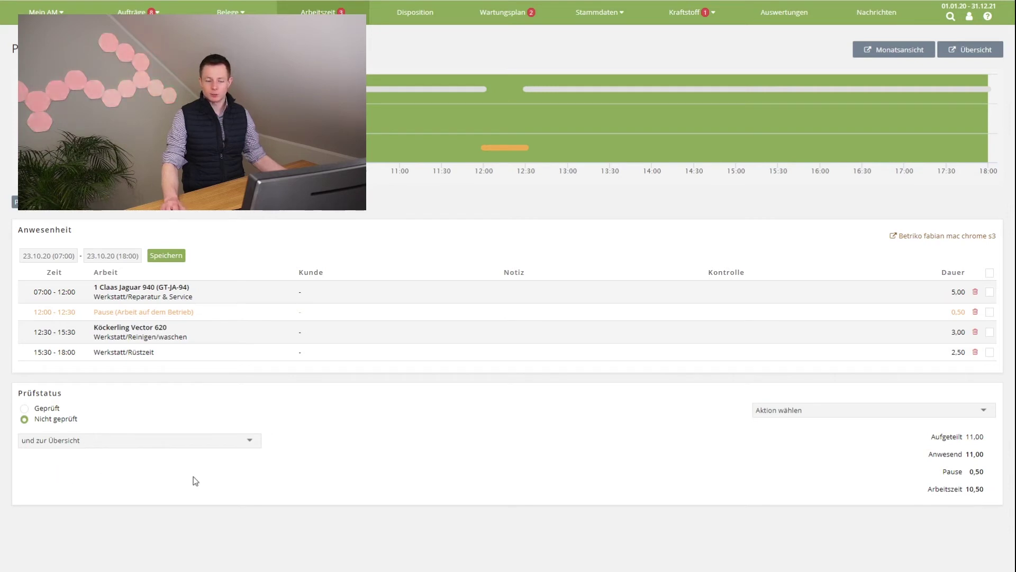
{"action": "left_click", "coordinate": [45, 411]}
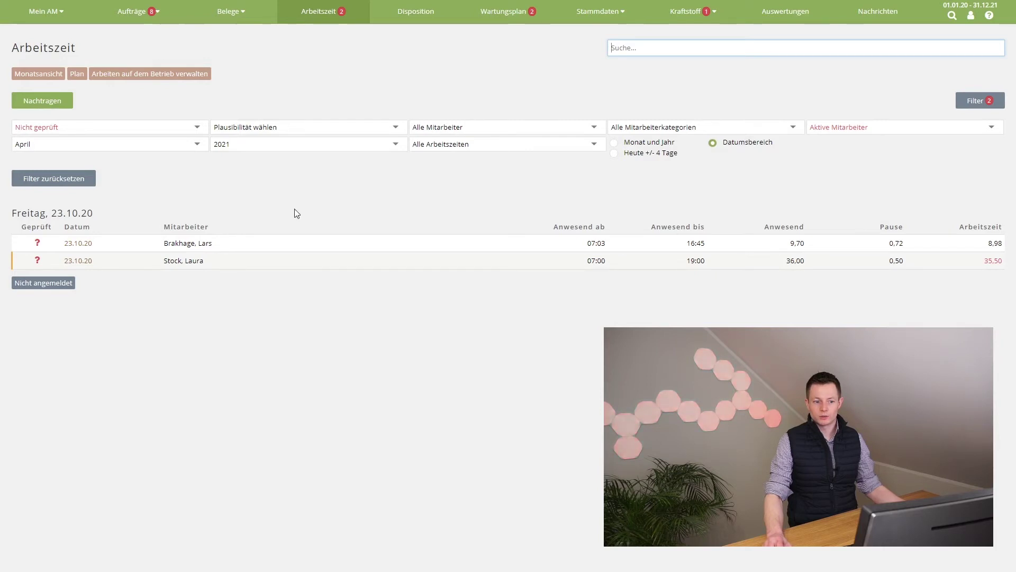
Step: In the 23.10.20 workday from 07:03 to 16:45, change the machine of the 12:43–16:45 activity to 11 Claas PU 300 HD (Zu Jaguar 960)
{"action": "mouse_move", "coordinate": [289, 261]}
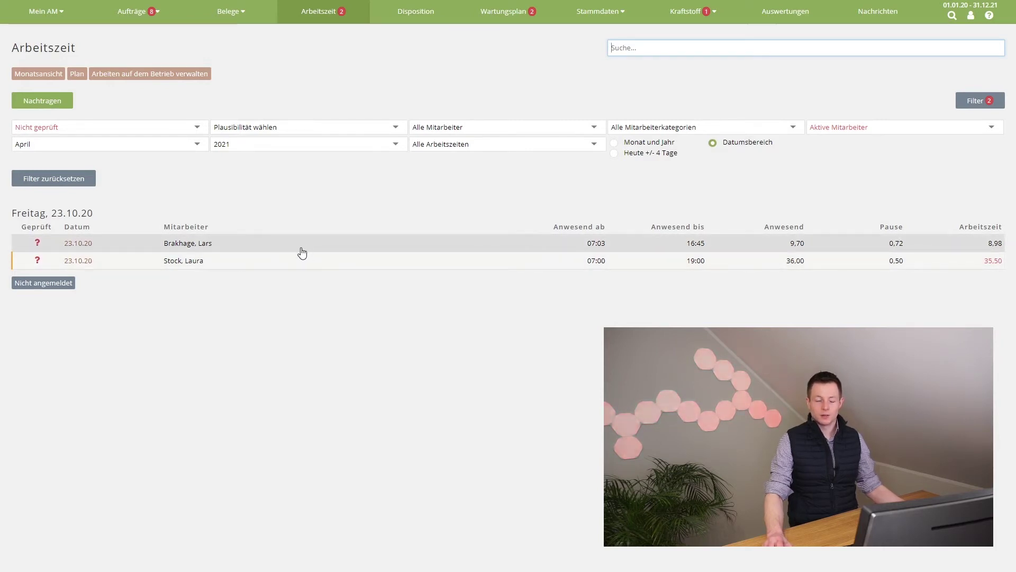
{"action": "left_click", "coordinate": [304, 249]}
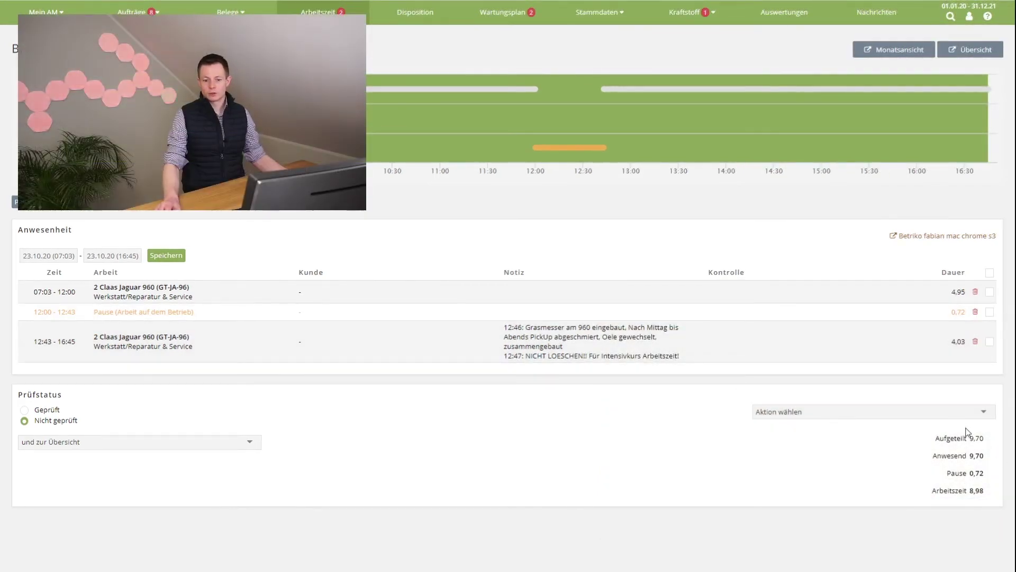
{"action": "left_click_drag", "start_coordinate": [955, 459], "coordinate": [982, 465]}
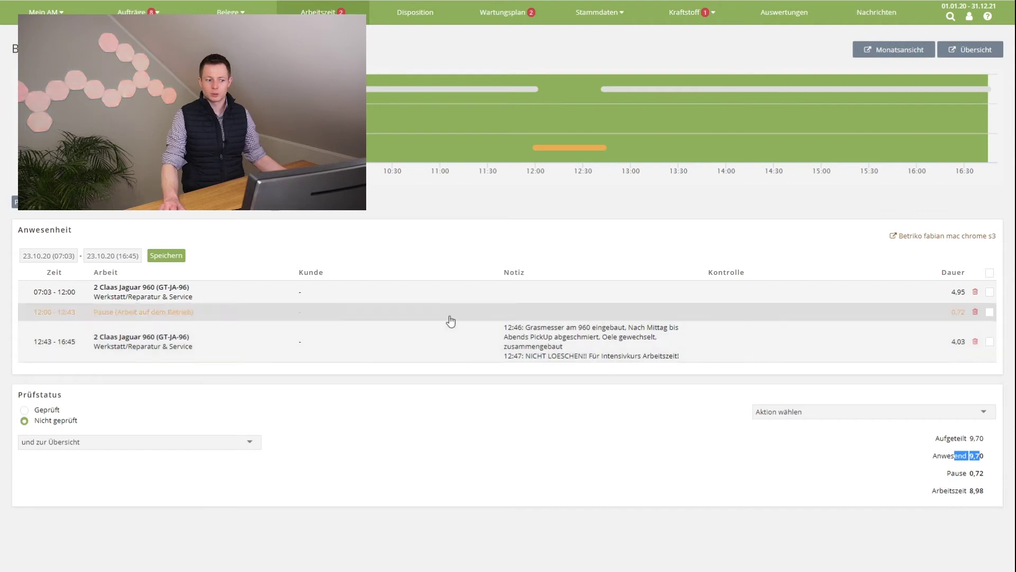
{"action": "left_click", "coordinate": [422, 345]}
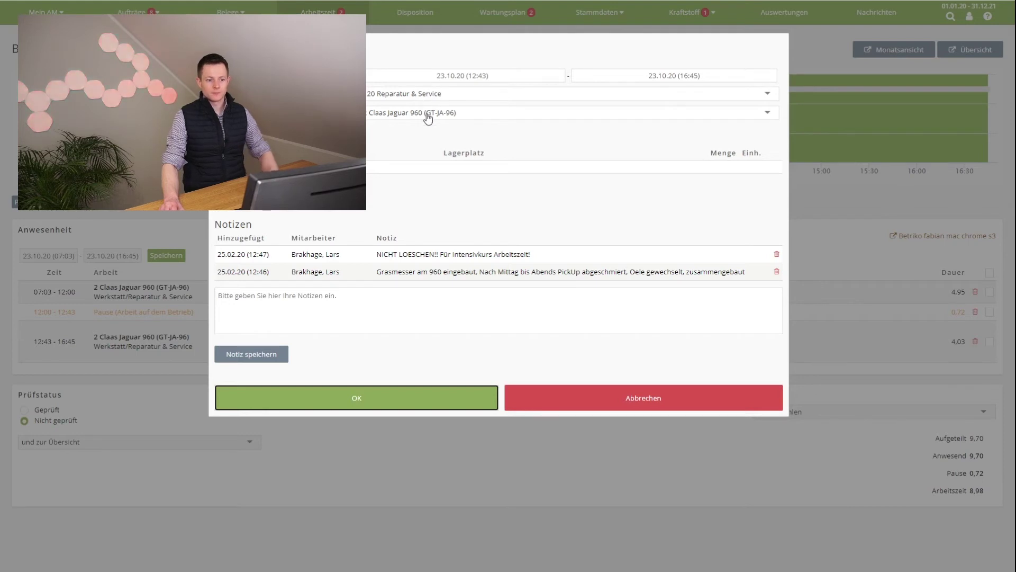
{"action": "left_click", "coordinate": [428, 117]}
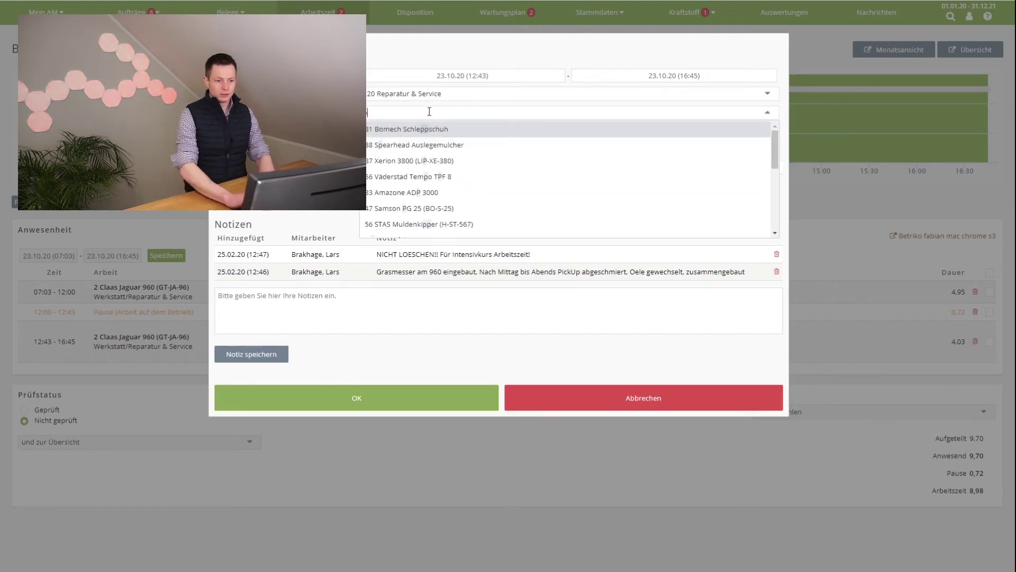
{"action": "type", "text": "pu"}
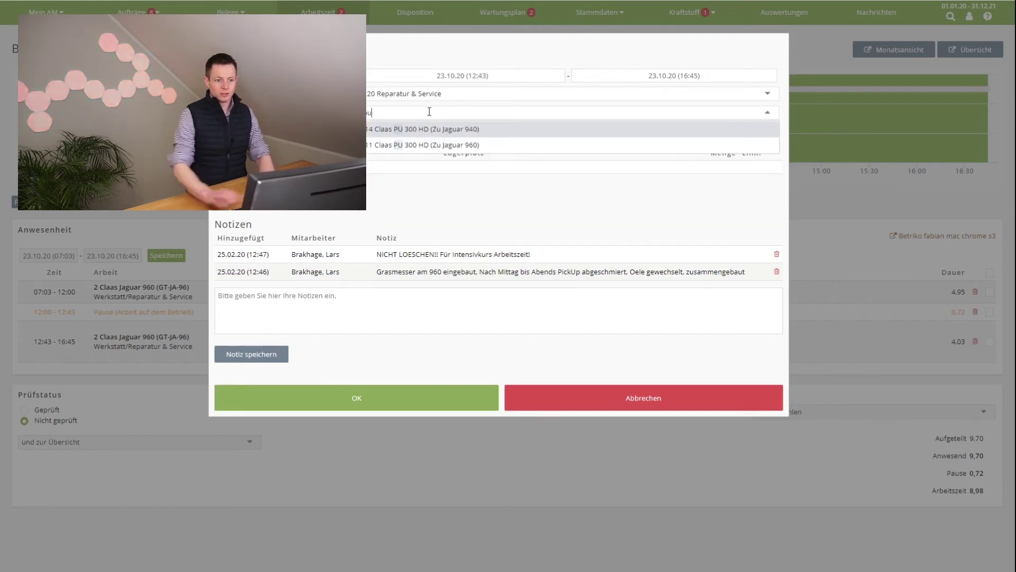
{"action": "left_click", "coordinate": [494, 145]}
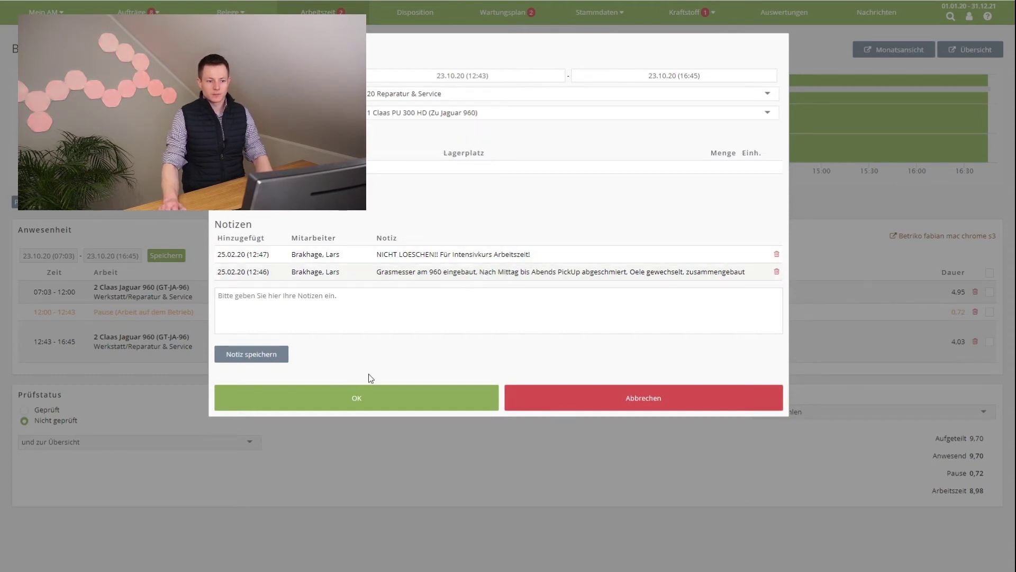
{"action": "left_click", "coordinate": [416, 409]}
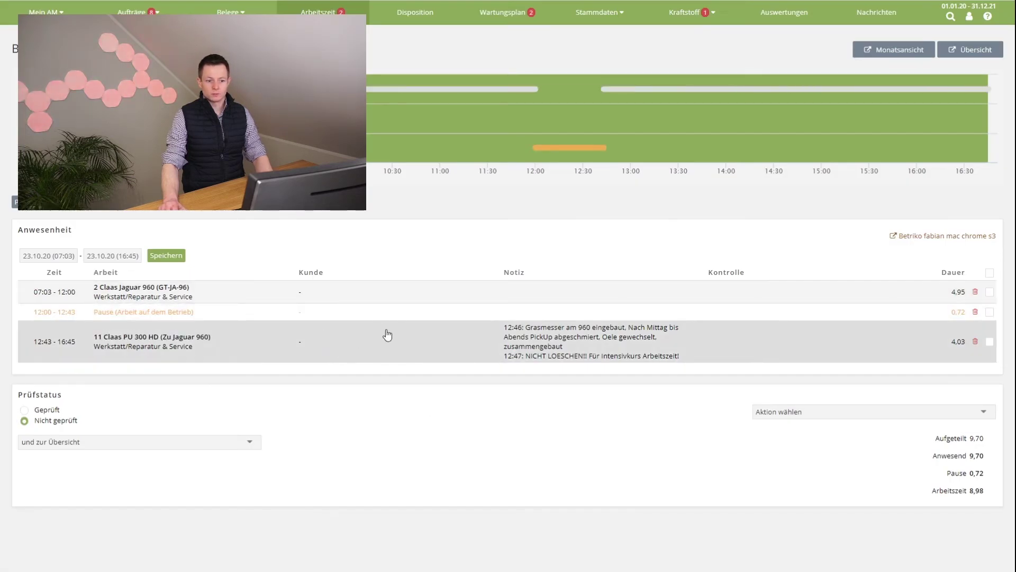
Step: Save the note "Grasmesser eingebaut" on the 07:03–12:00 activity and mark the workday as Geprüft
{"action": "left_click", "coordinate": [434, 295]}
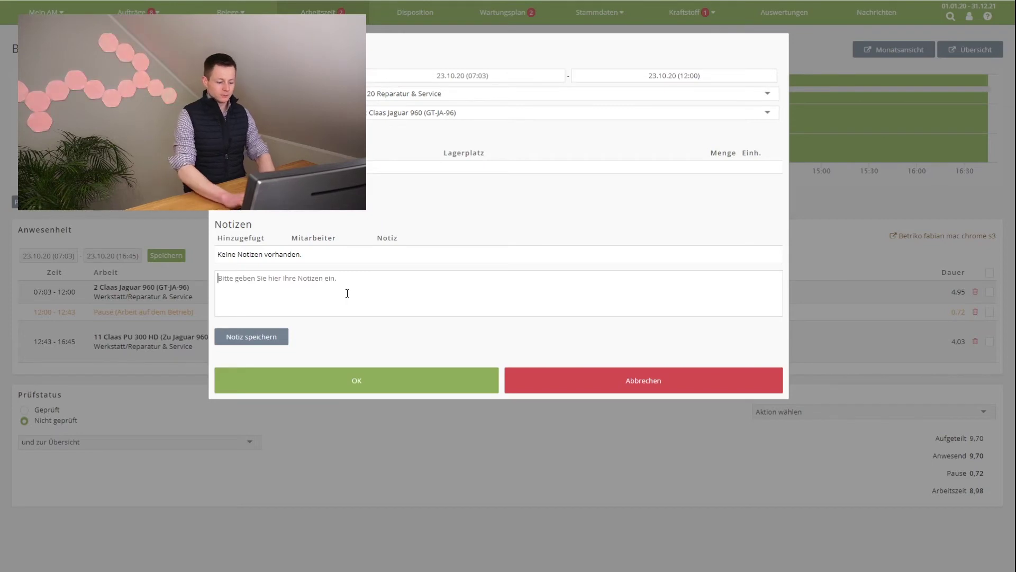
{"action": "type", "text": "Grasmesser eingebaut"}
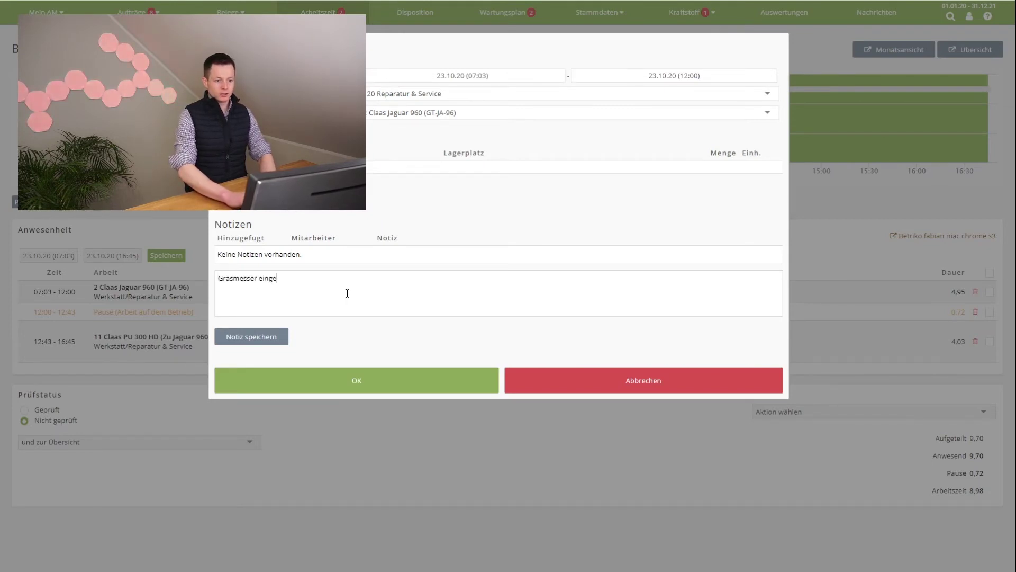
{"action": "left_click", "coordinate": [229, 337]}
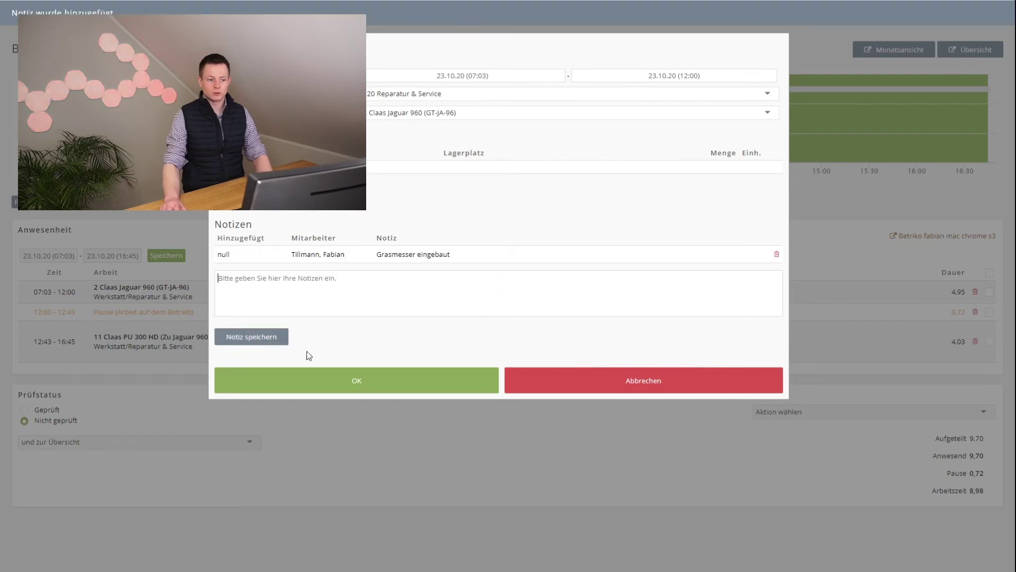
{"action": "left_click", "coordinate": [390, 386]}
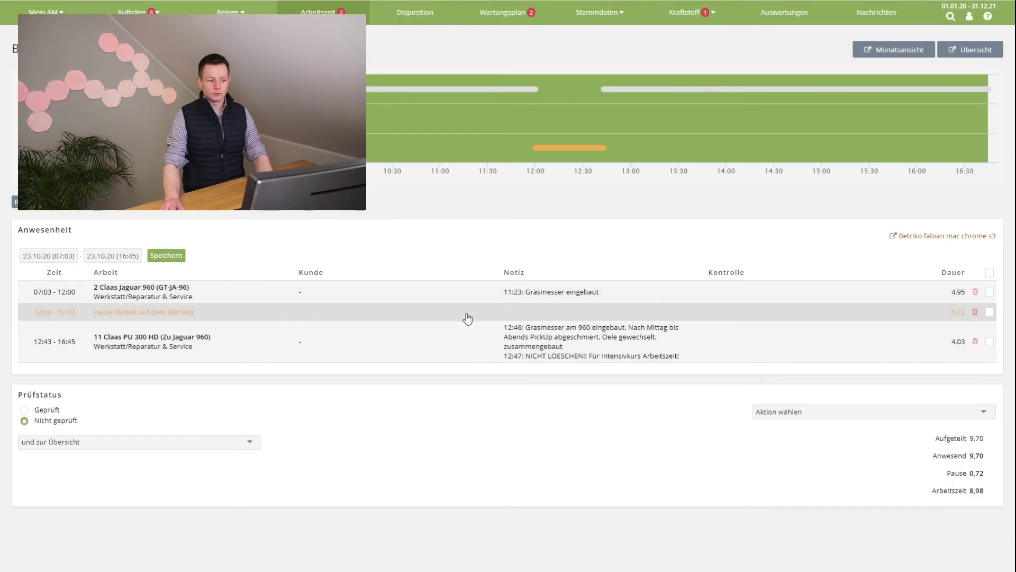
{"action": "left_click", "coordinate": [46, 414]}
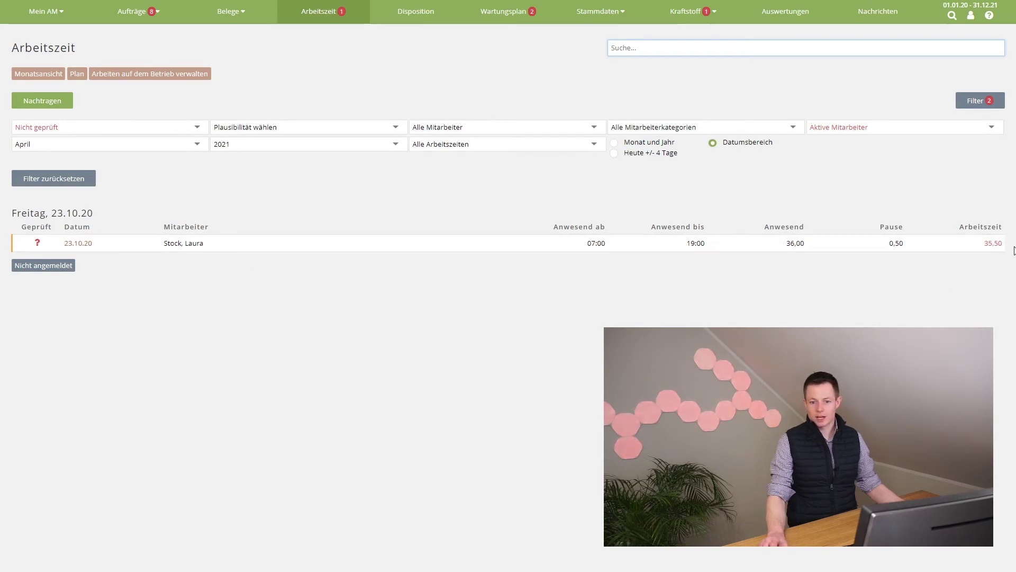
Step: Open the last unchecked workday and examine its attendance times, Aufgeteilt, Anwesend and Arbeitszeit totals, and the timeline
{"action": "left_click", "coordinate": [547, 251]}
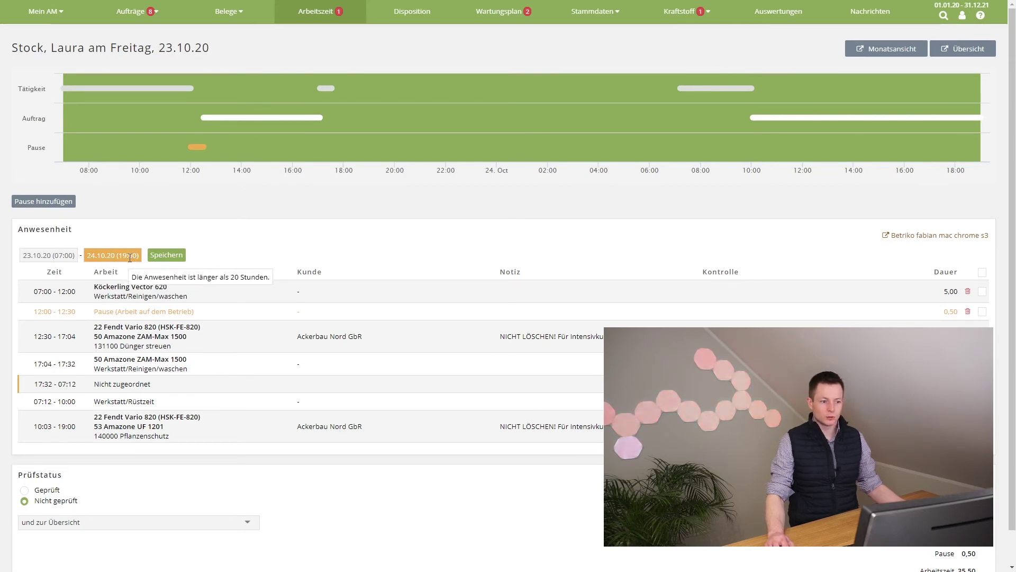
{"action": "scroll", "coordinate": [159, 264], "scroll_direction": "down", "scroll_amount": 1}
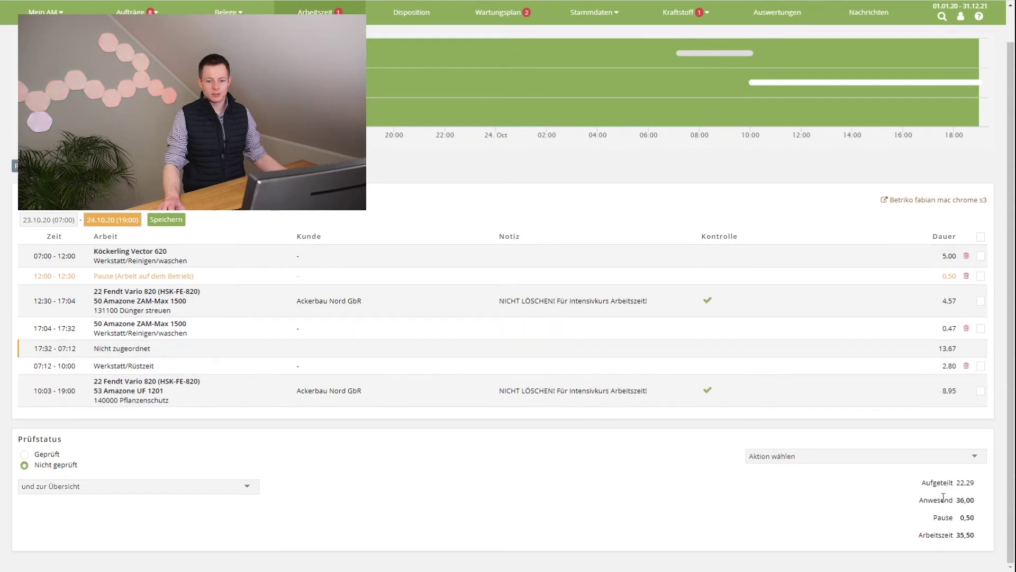
{"action": "left_click_drag", "start_coordinate": [934, 485], "coordinate": [966, 482]}
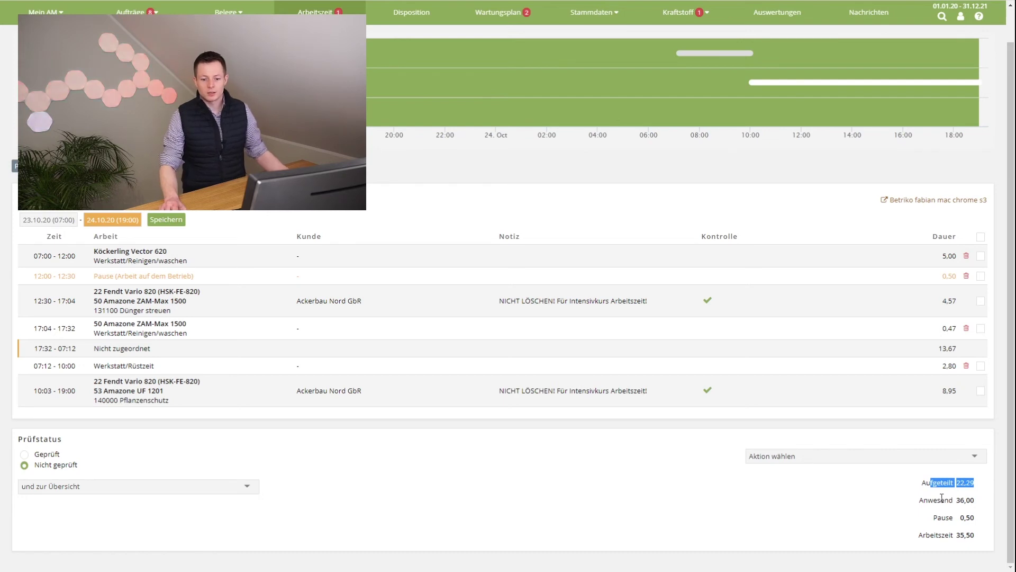
{"action": "left_click_drag", "start_coordinate": [979, 500], "coordinate": [977, 540]}
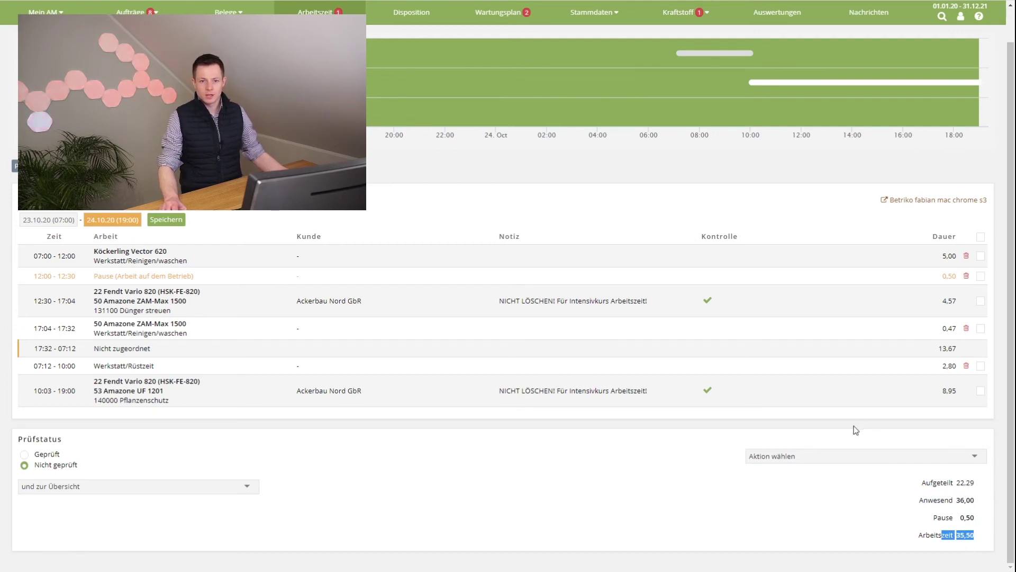
{"action": "mouse_move", "coordinate": [100, 215]}
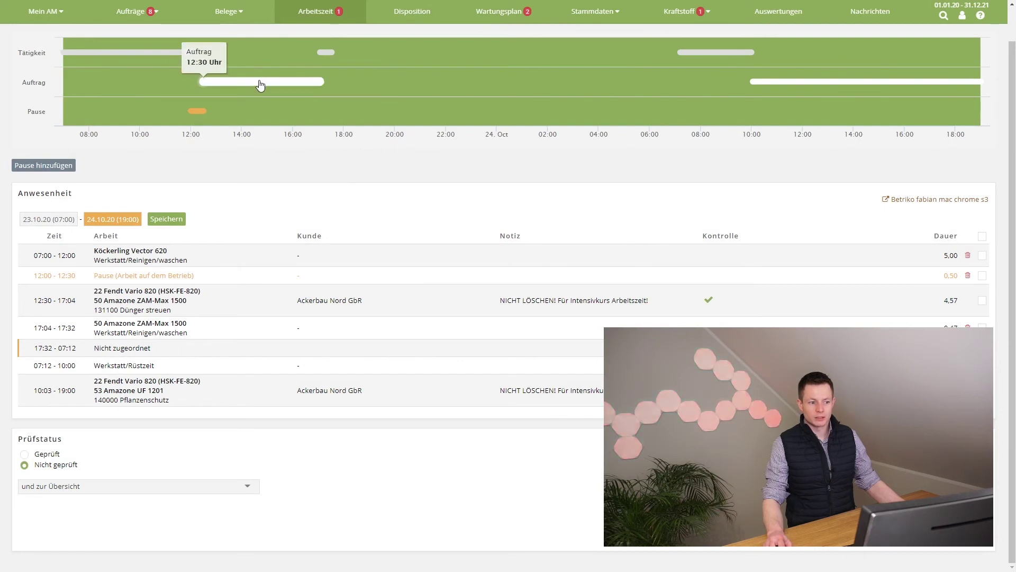
{"action": "mouse_move", "coordinate": [323, 53]}
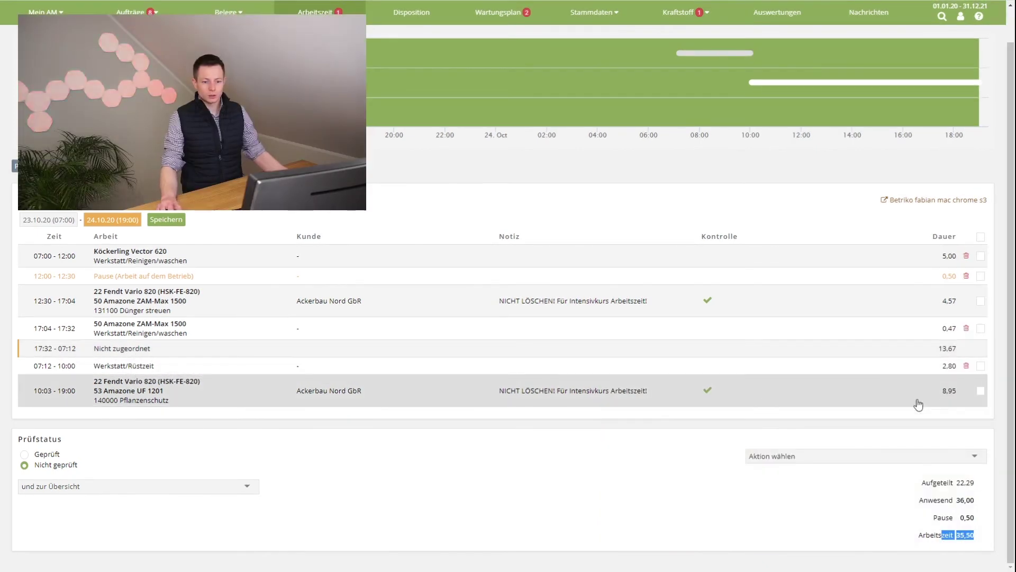
Step: Move the 07:12–10:00 Rüstzeit activity and the 10:03–19:00 Pflanzenschutz order into a newly created attendance
{"action": "left_click", "coordinate": [981, 365]}
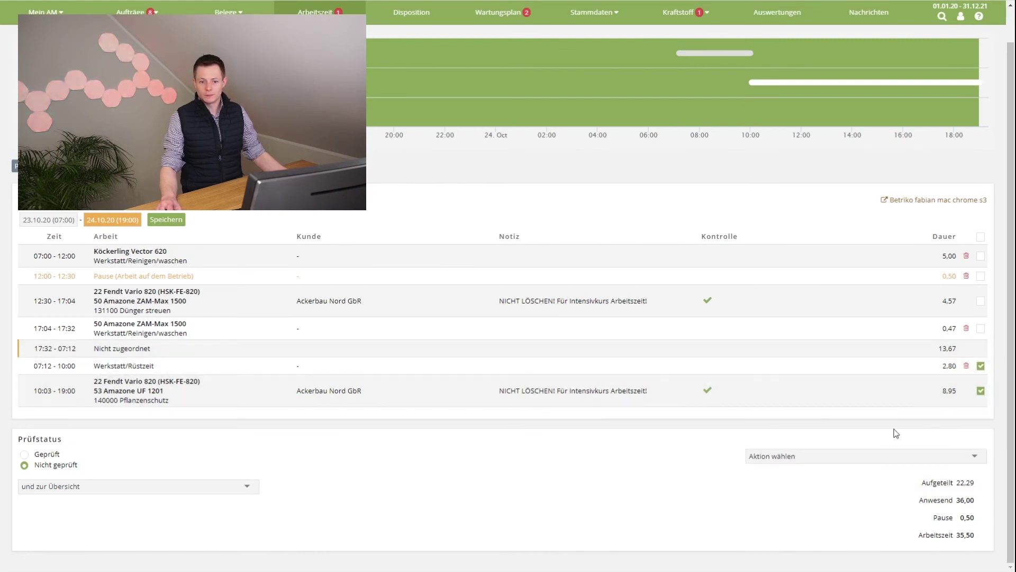
{"action": "left_click", "coordinate": [808, 456]}
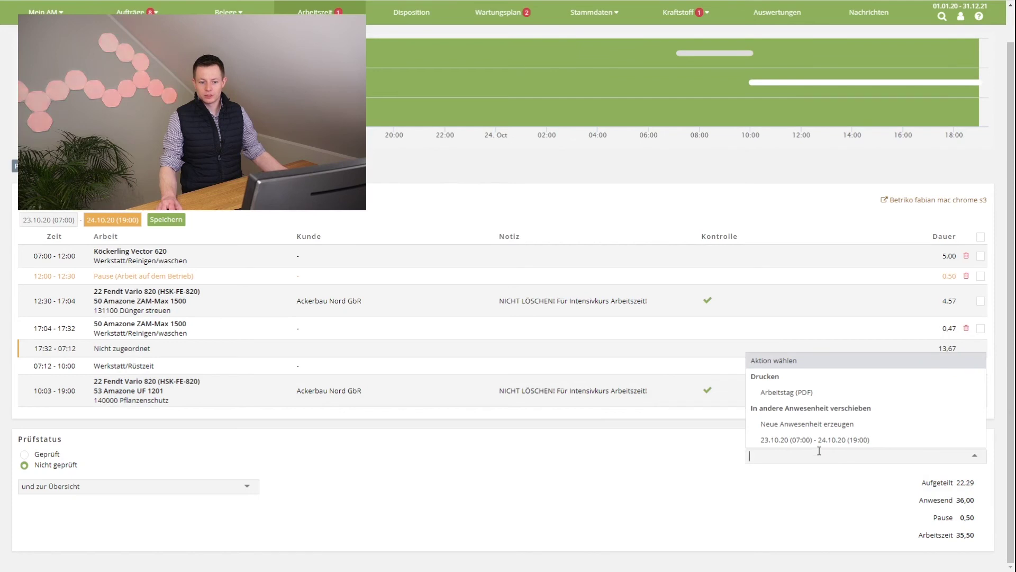
{"action": "left_click", "coordinate": [785, 425]}
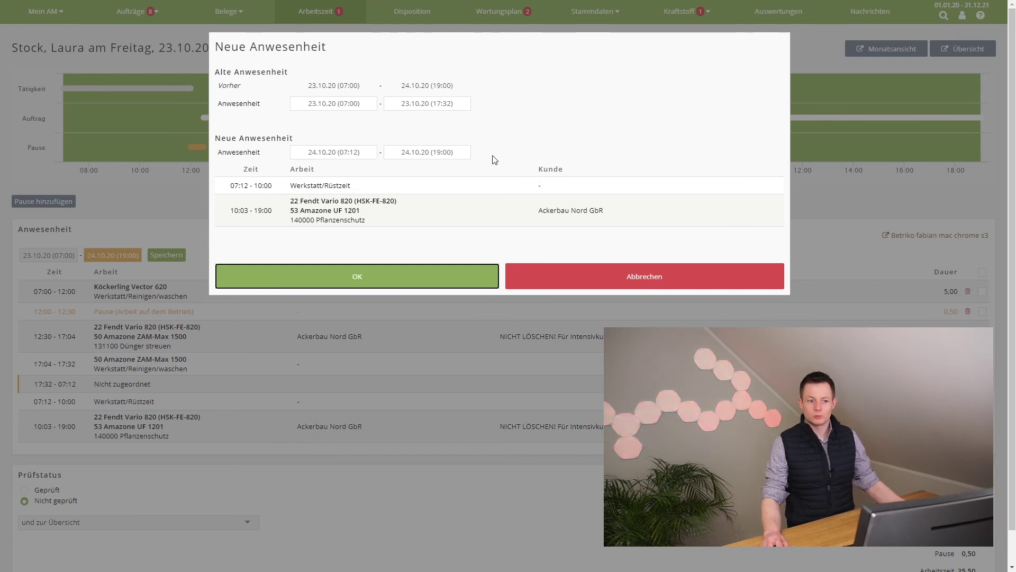
{"action": "left_click", "coordinate": [375, 281]}
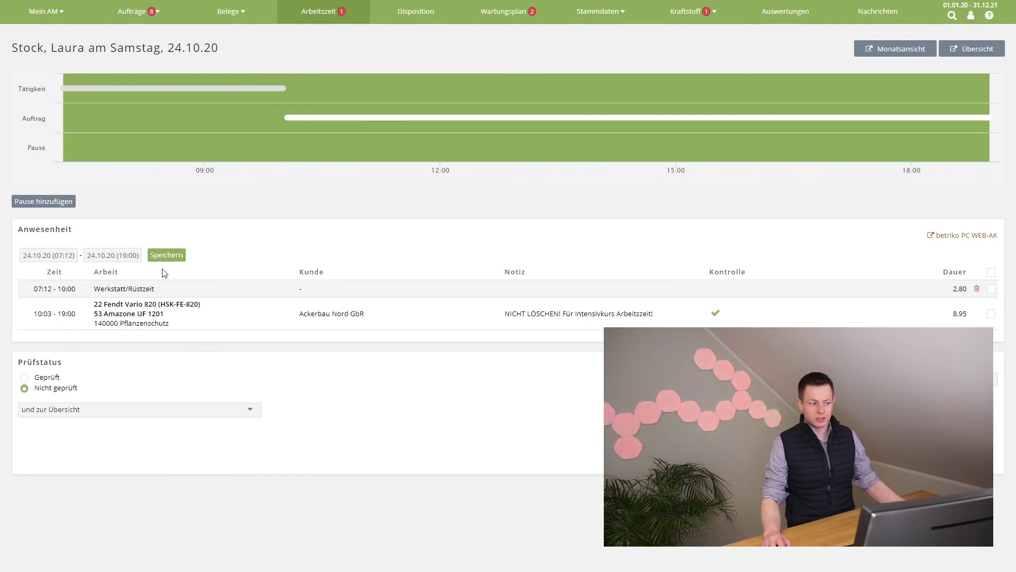
Step: Mark the 24.10.20 workday and the remaining 23.10.20 workday from 07:00 to 17:32 as Geprüft
{"action": "left_click", "coordinate": [42, 381]}
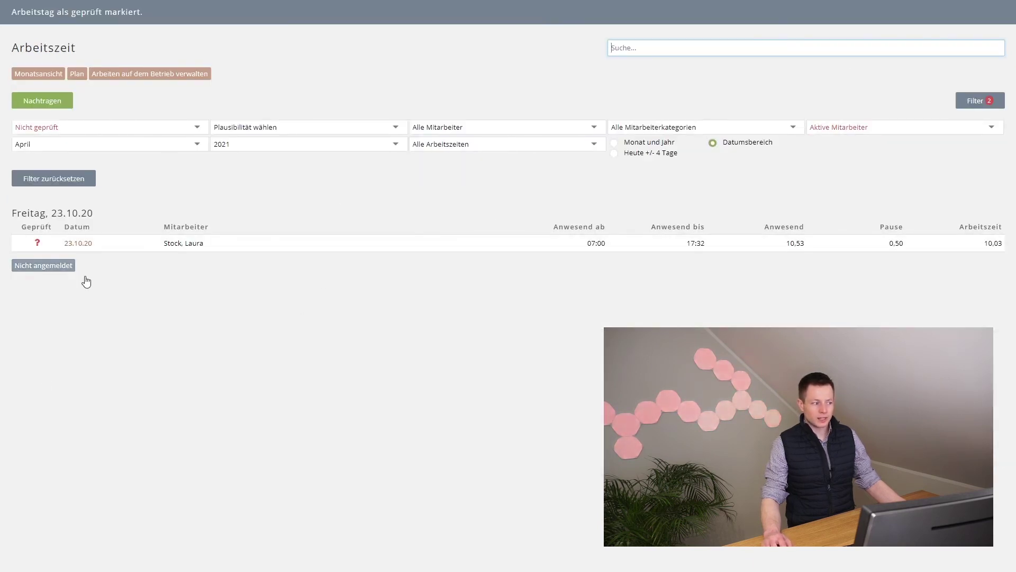
{"action": "left_click", "coordinate": [449, 250]}
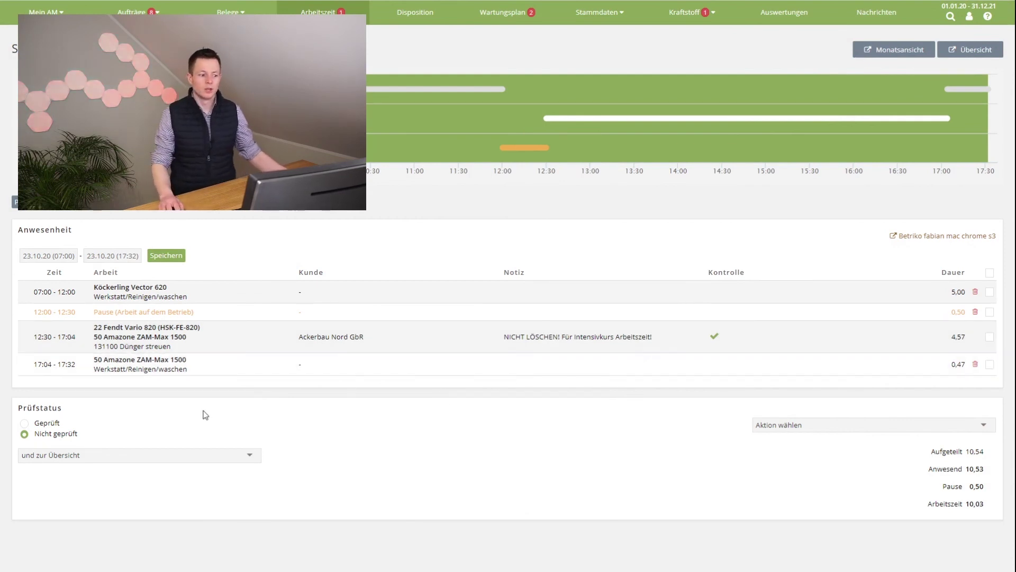
{"action": "left_click", "coordinate": [38, 424]}
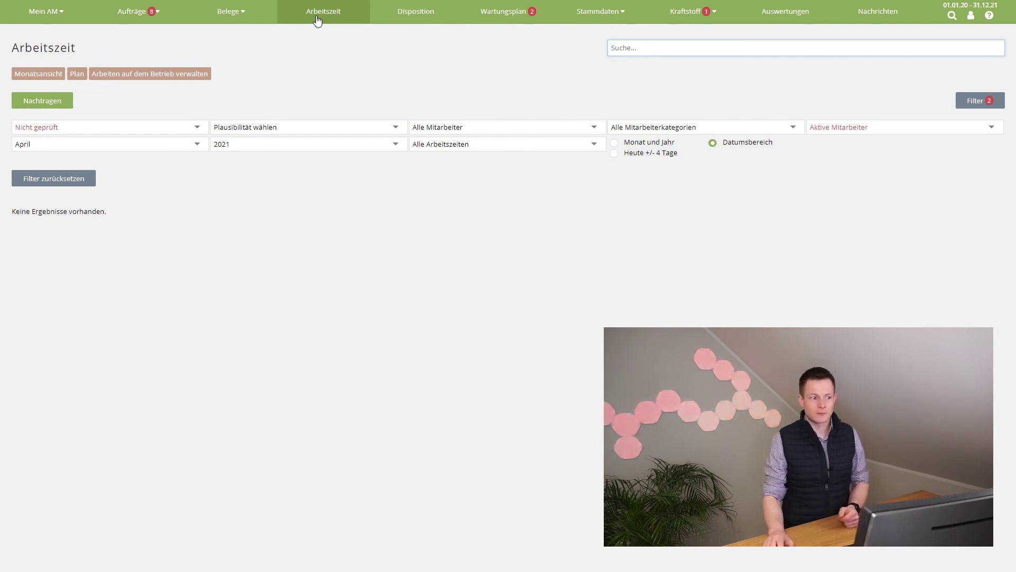
Step: In the Einrichtung's Arbeitszeit section, check "Anwesenheiten unter 24 Stunden" and open the listed workday of 17.10.20
{"action": "mouse_move", "coordinate": [33, 12]}
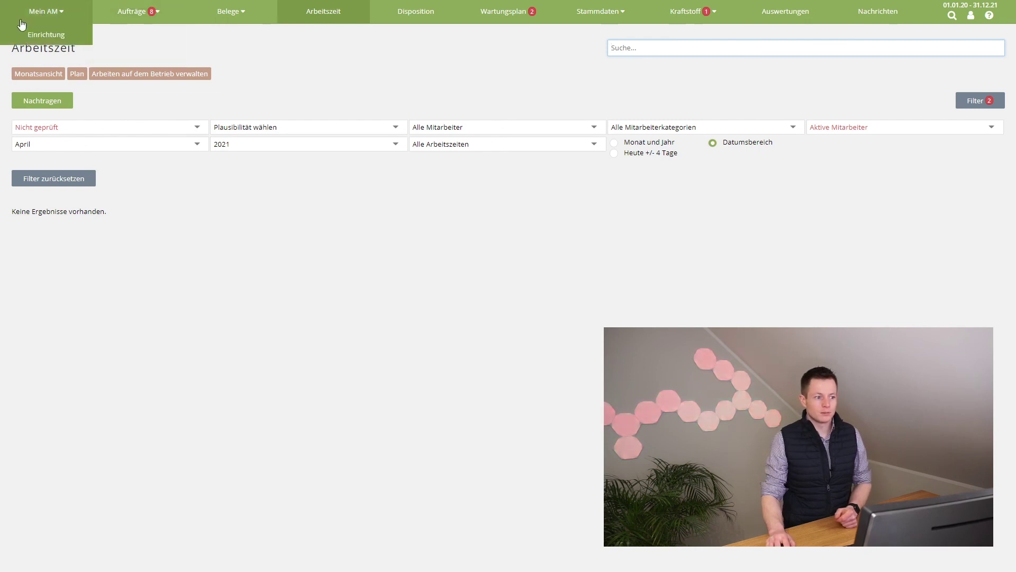
{"action": "left_click", "coordinate": [63, 41]}
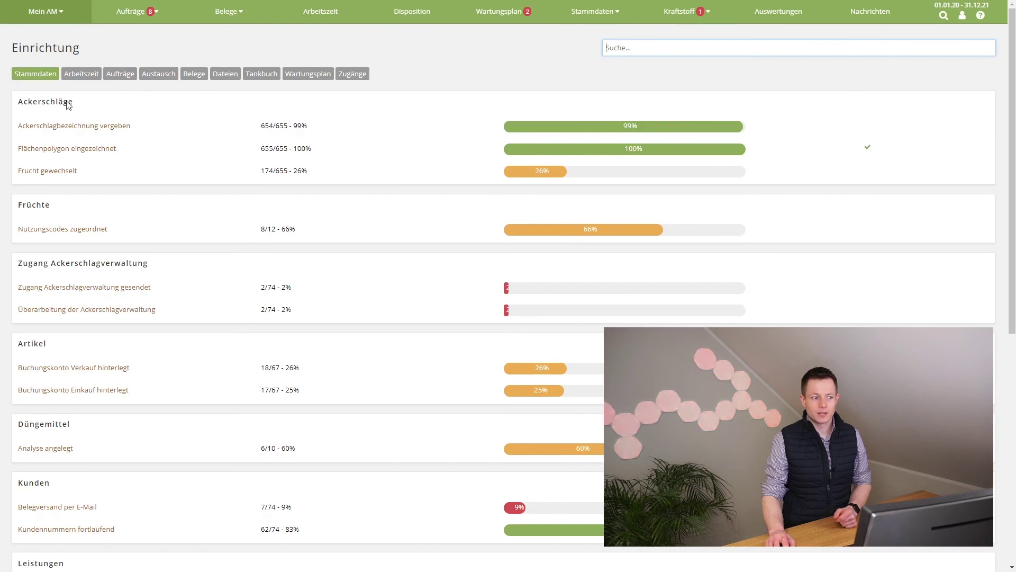
{"action": "left_click", "coordinate": [86, 78]}
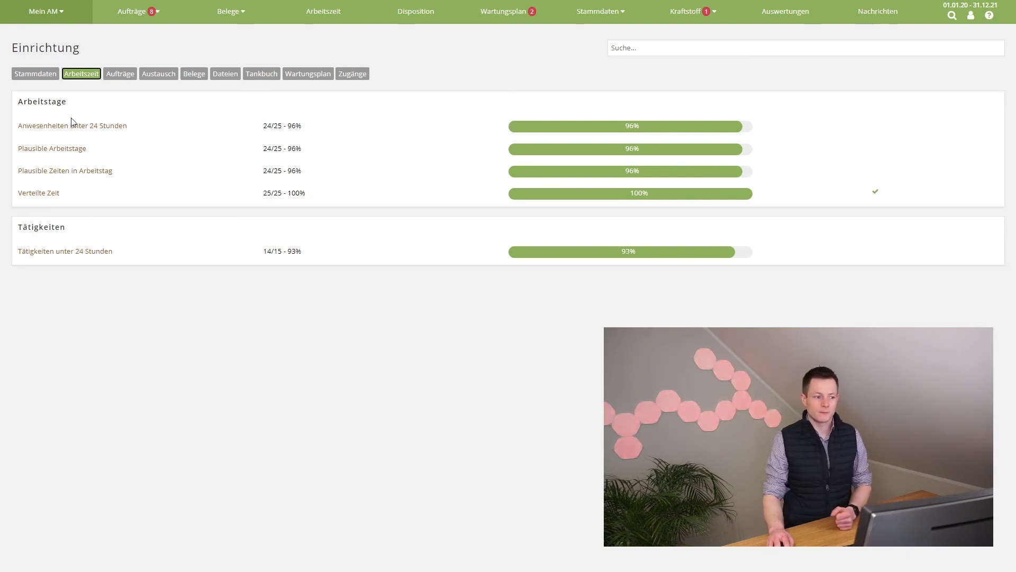
{"action": "left_click", "coordinate": [95, 131]}
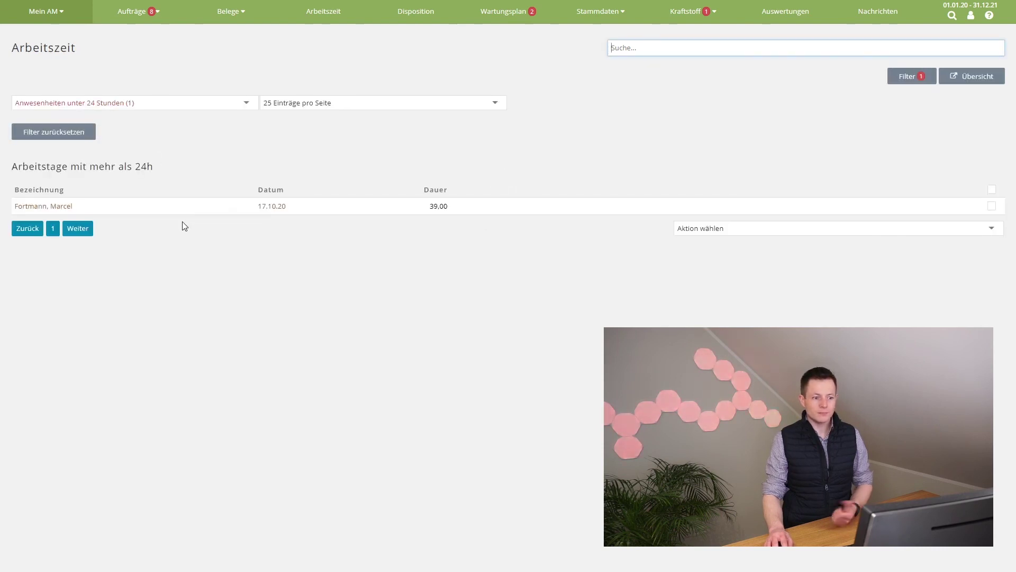
{"action": "left_click", "coordinate": [270, 208]}
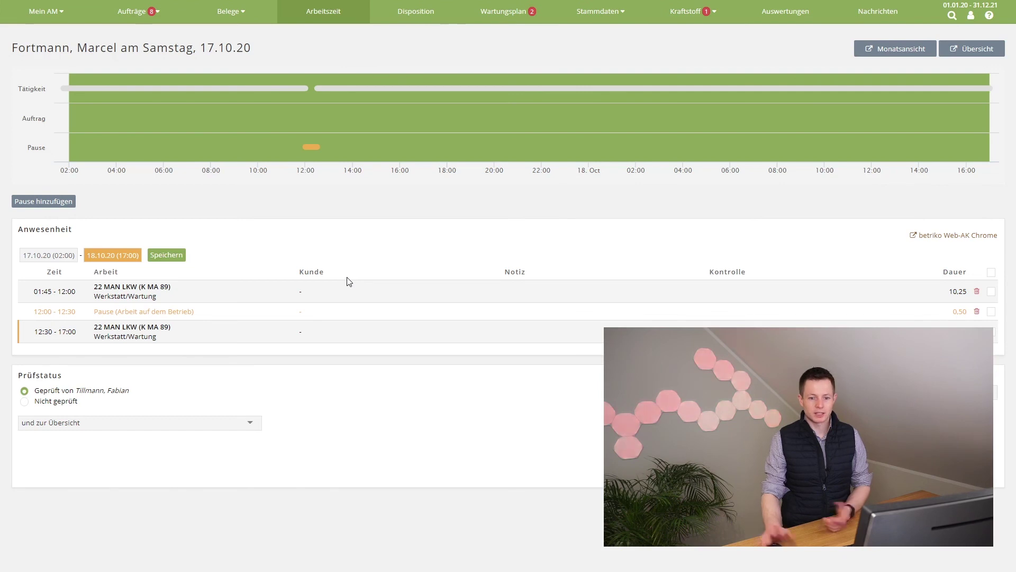